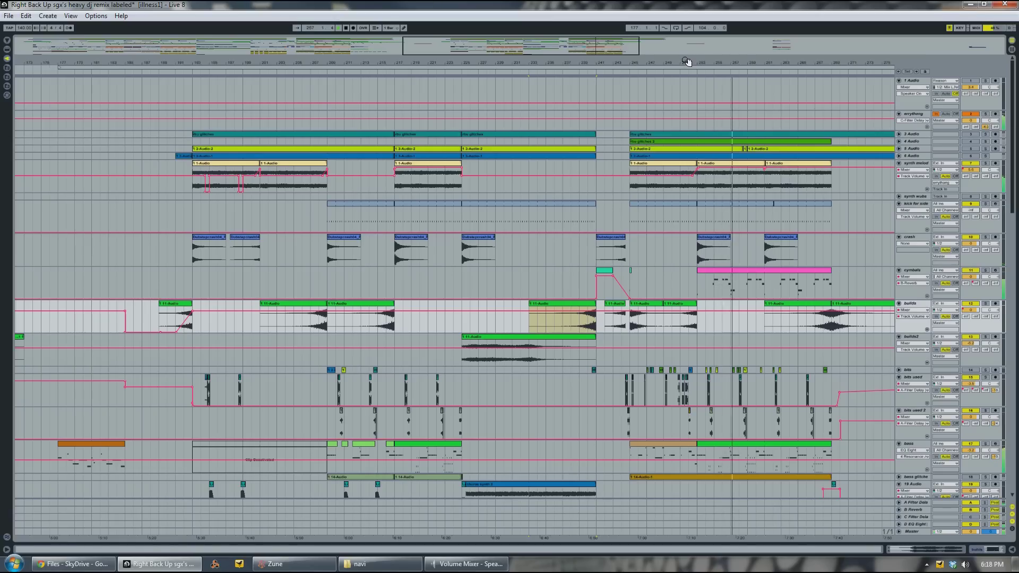
Examine the overall arrangement, from the uppermost to the lowest tracks and across all song sections
drag(693, 64, 693, 42)
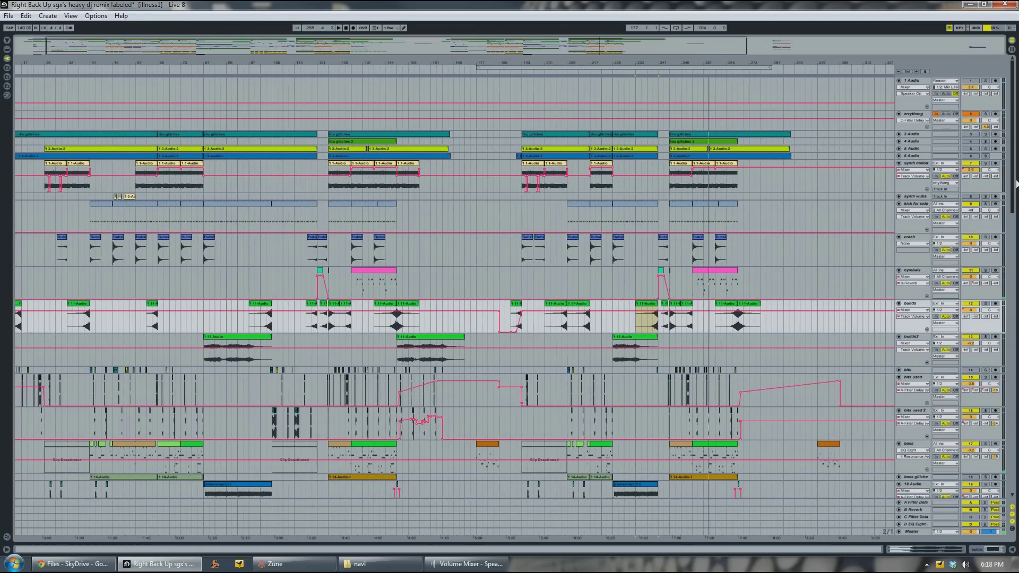
drag(1014, 193, 1007, 398)
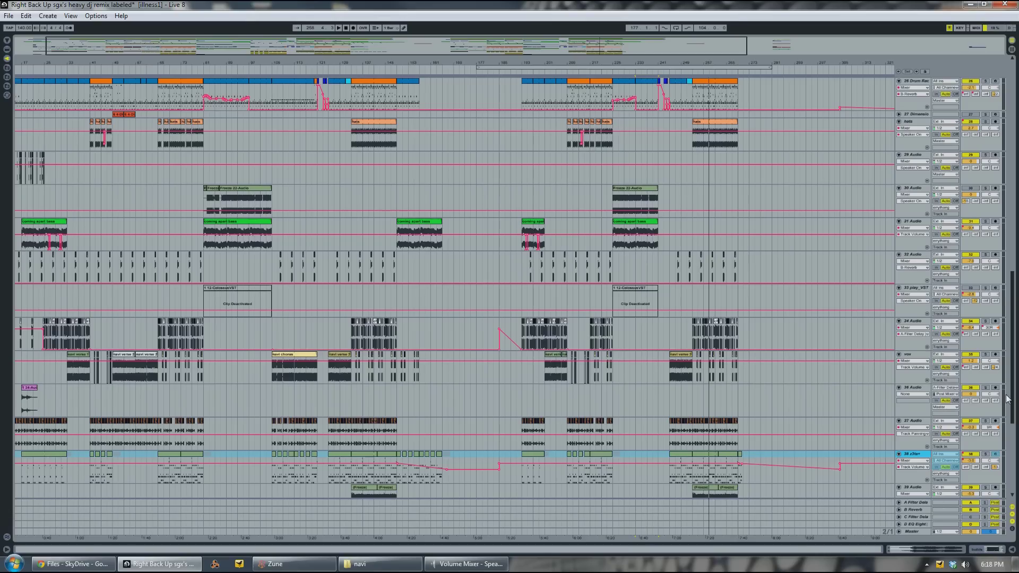
scroll(443, 181, down, 5)
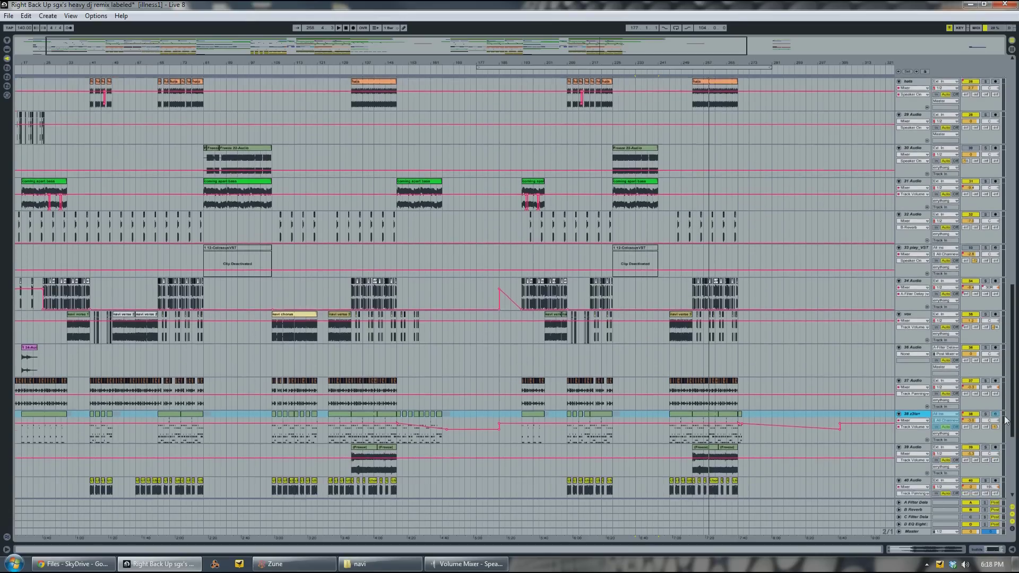
mouse_move(416, 62)
mouse_down()
mouse_move(416, 122)
mouse_move(403, 45)
mouse_move(405, 55)
mouse_up()
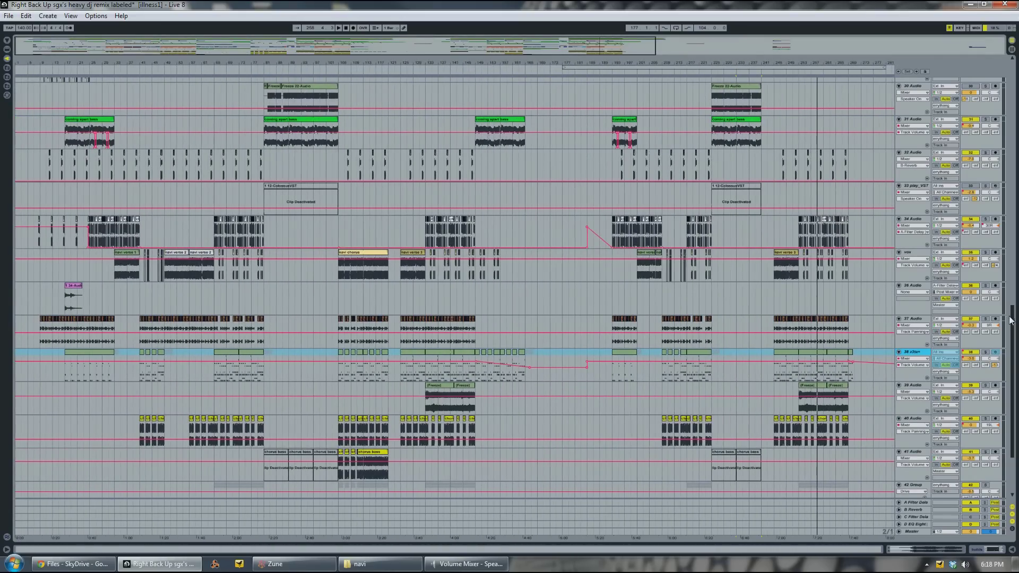
drag(1014, 319, 986, 67)
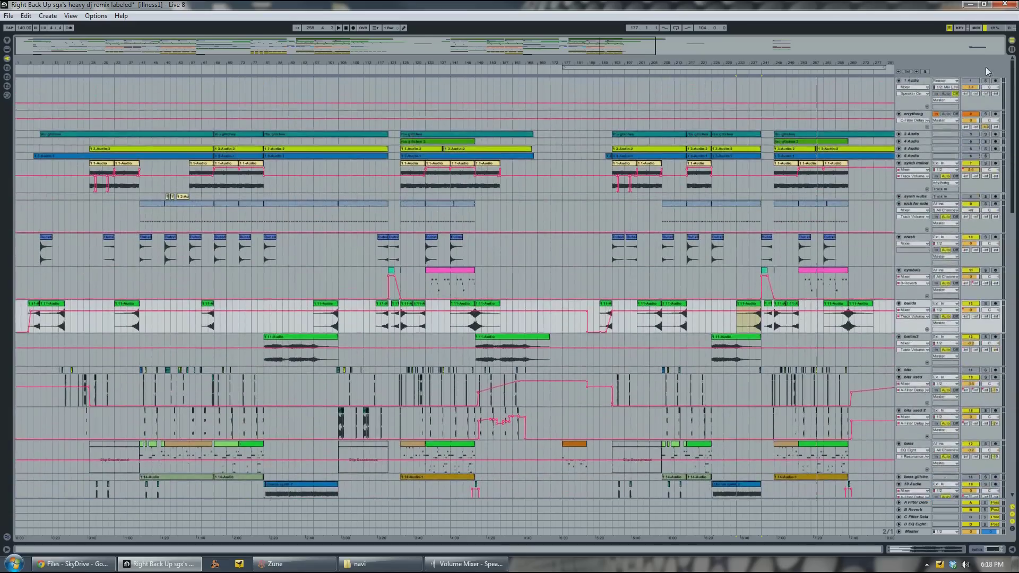
click(548, 158)
drag(550, 155, 46, 113)
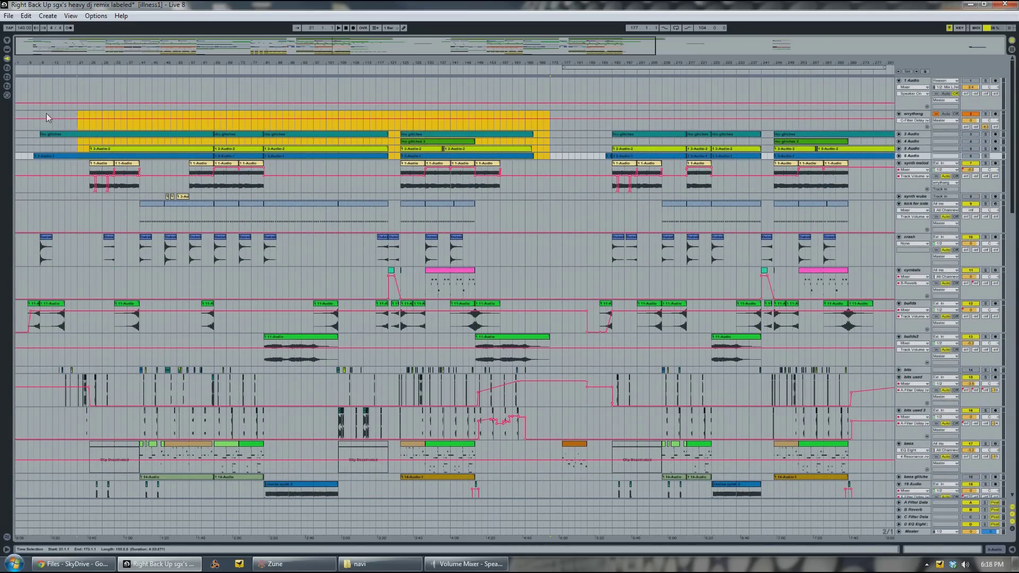
click(552, 156)
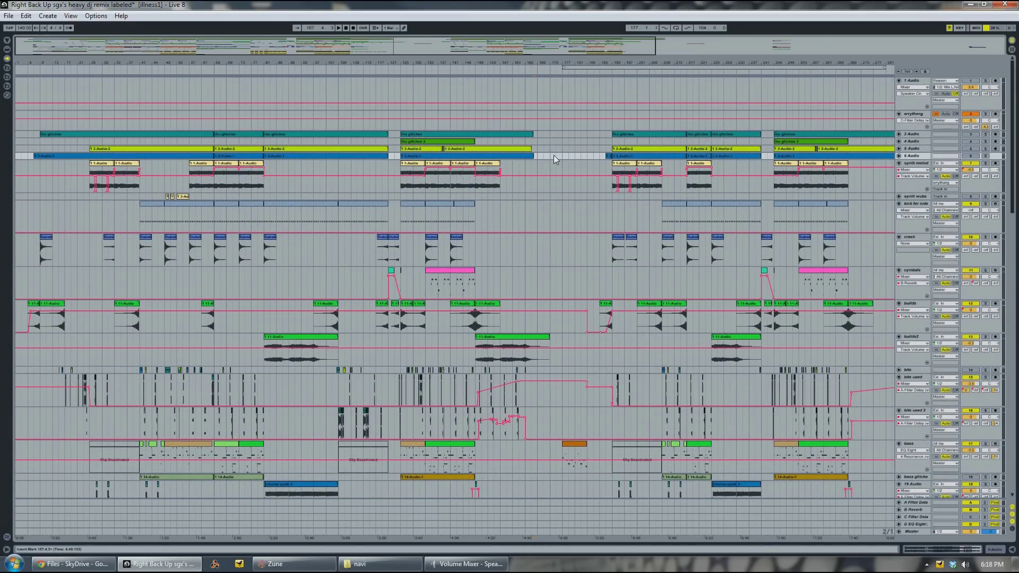
drag(685, 64, 608, 72)
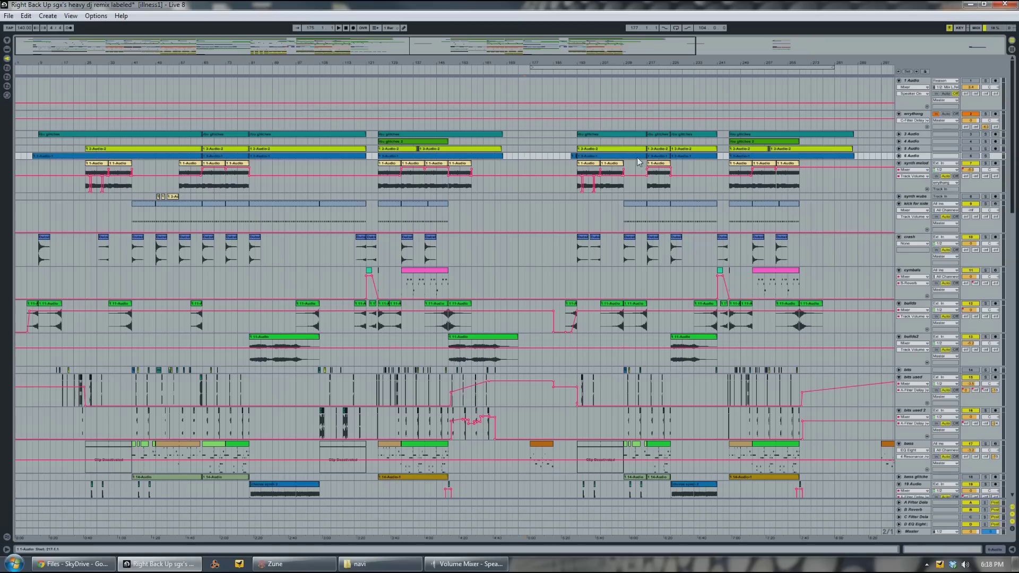
click(579, 69)
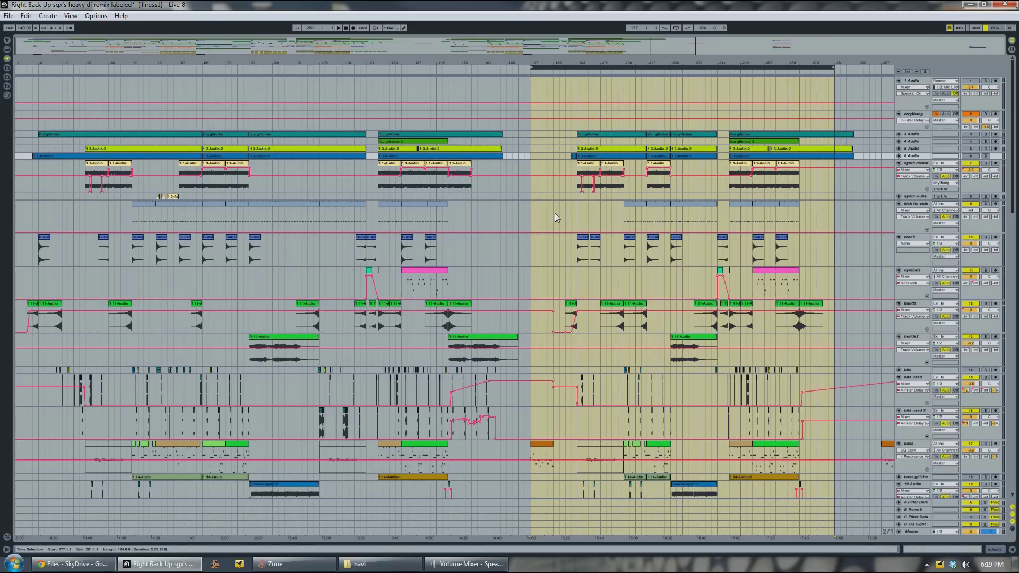
click(523, 142)
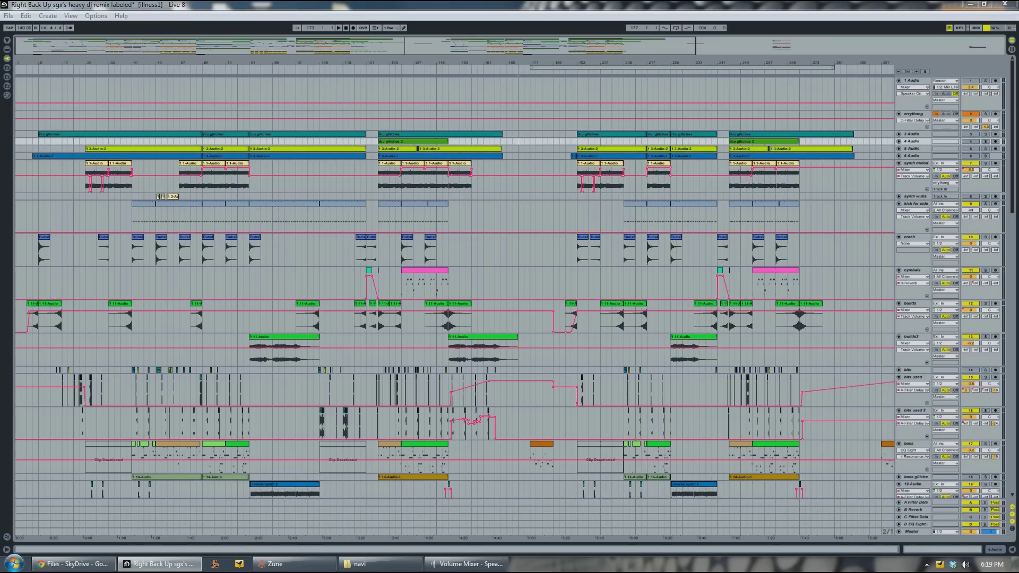
Set the display zoom to 109 % in the preferences and close them
key(ctrl+comma)
drag(539, 151, 500, 151)
drag(552, 248, 553, 226)
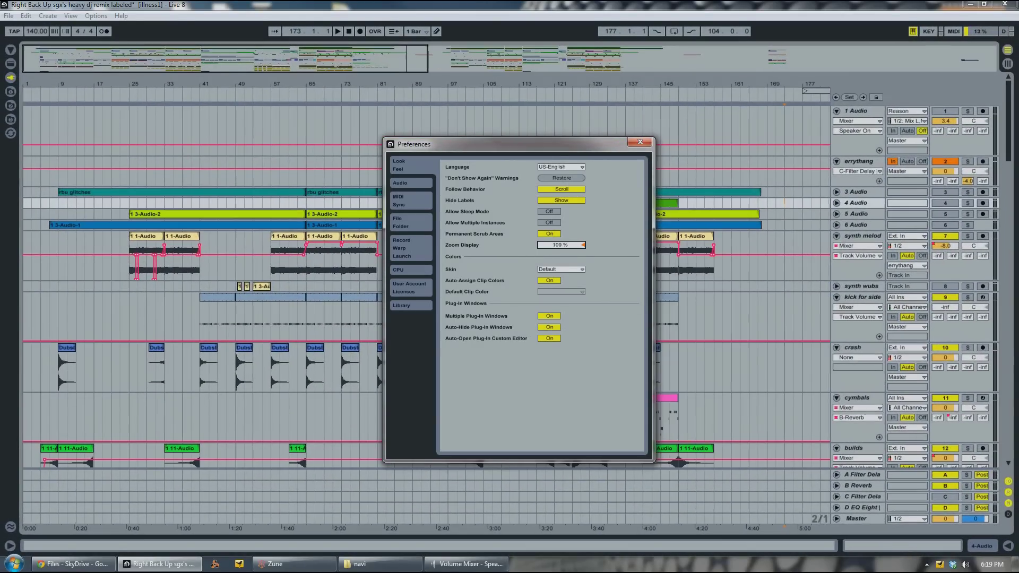
click(640, 140)
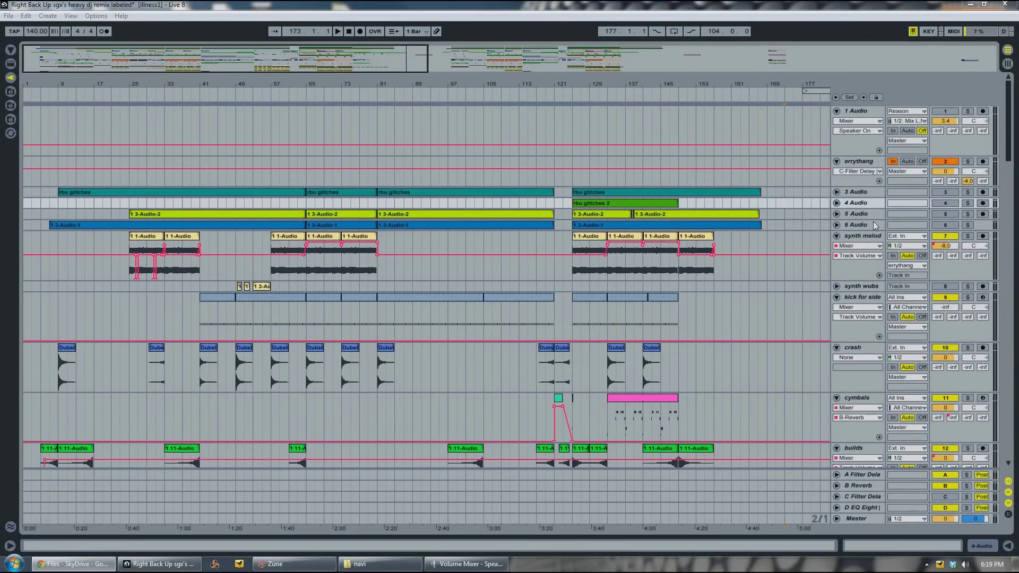
Select the errythang track and show its device chain
click(859, 160)
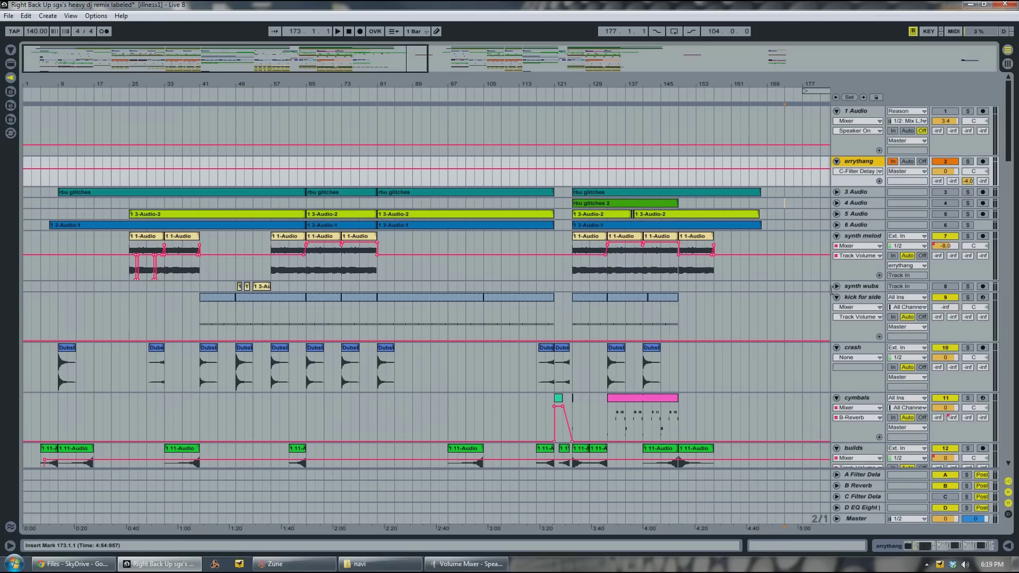
mouse_move(756, 85)
mouse_down()
mouse_move(756, 102)
mouse_move(722, 87)
mouse_up()
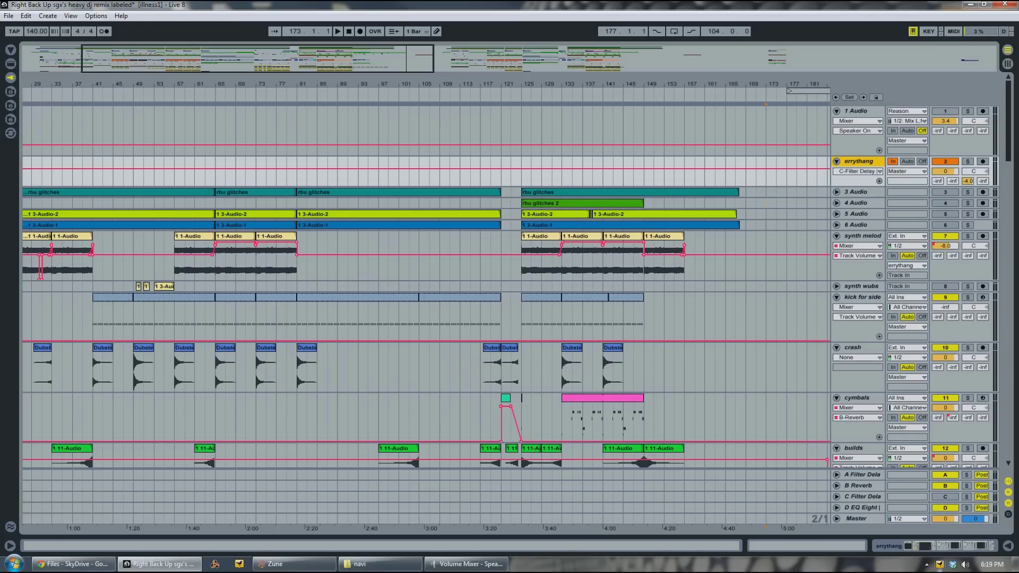
click(953, 551)
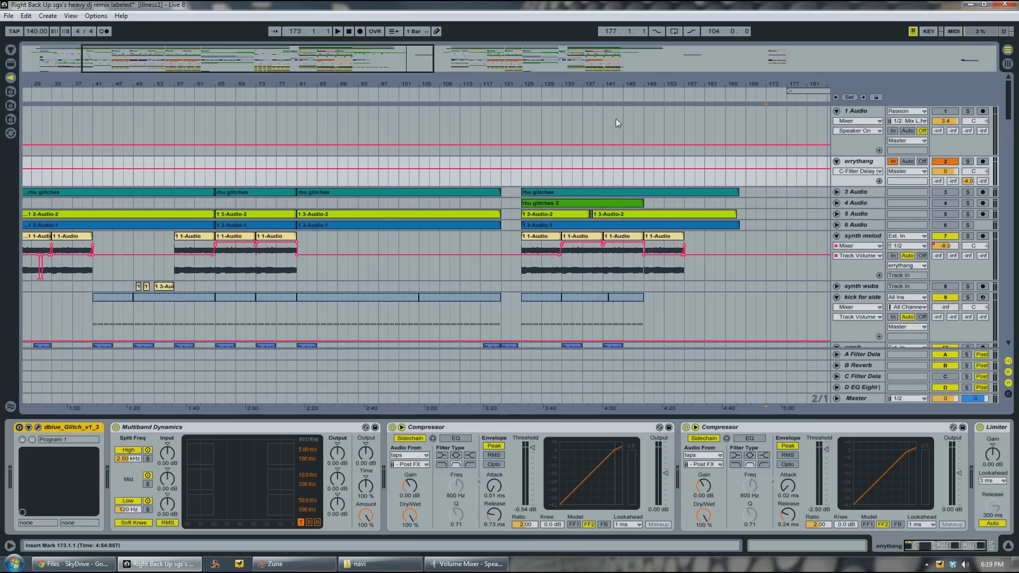
Audition the errythang track soloed from around bar 135, and remove the solo after stopping playback
click(570, 96)
click(968, 162)
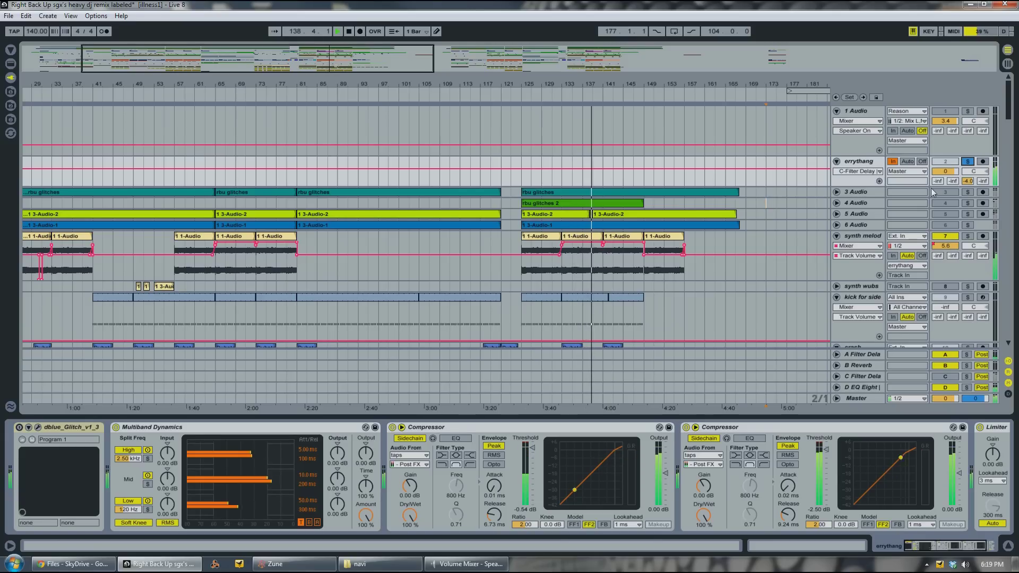
key(space)
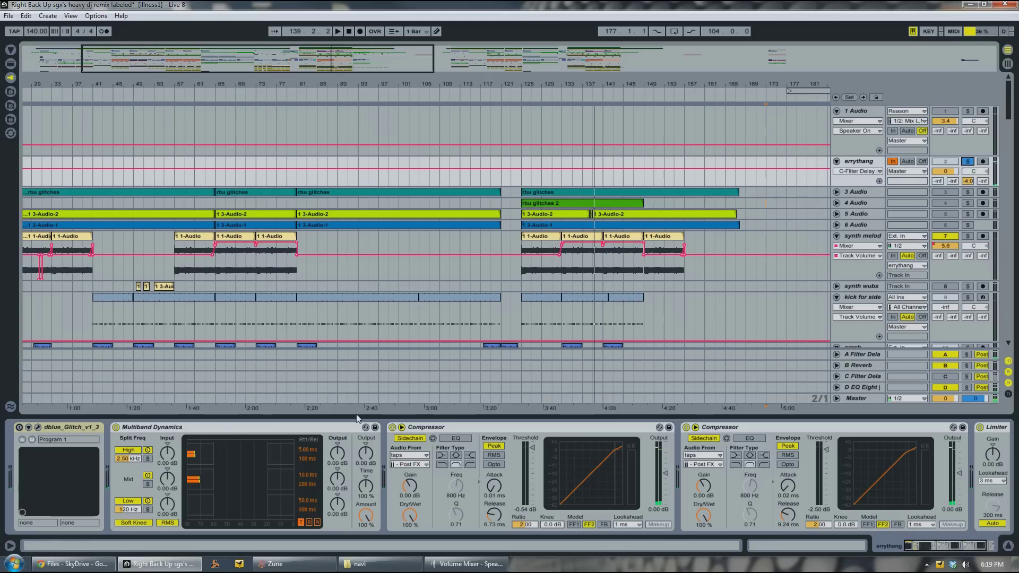
click(71, 428)
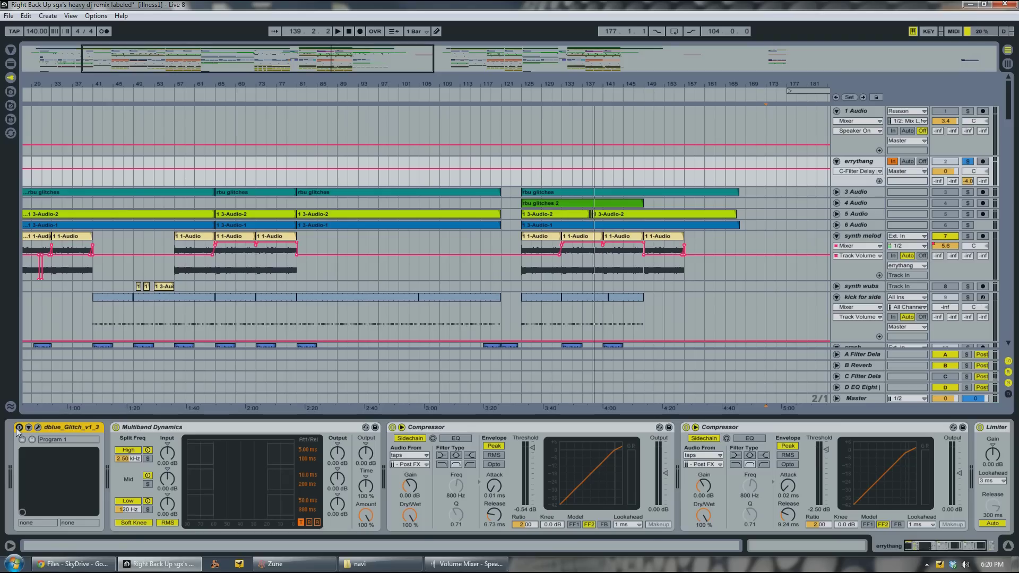
click(970, 162)
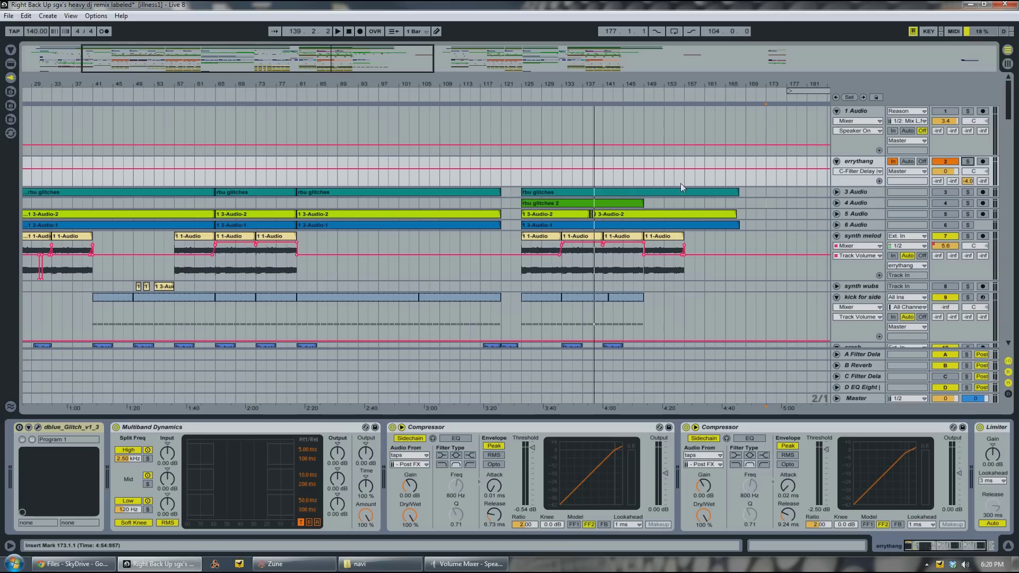
Audition the builds track both soloed and within the full mix from around bar 121, and select its clip at bar 125
click(841, 168)
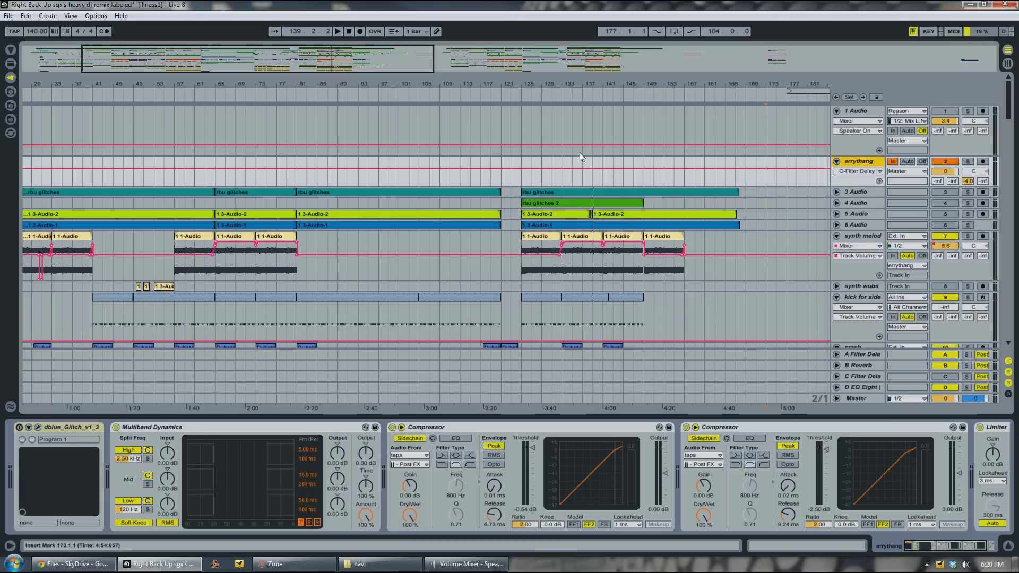
scroll(591, 153, down, 5)
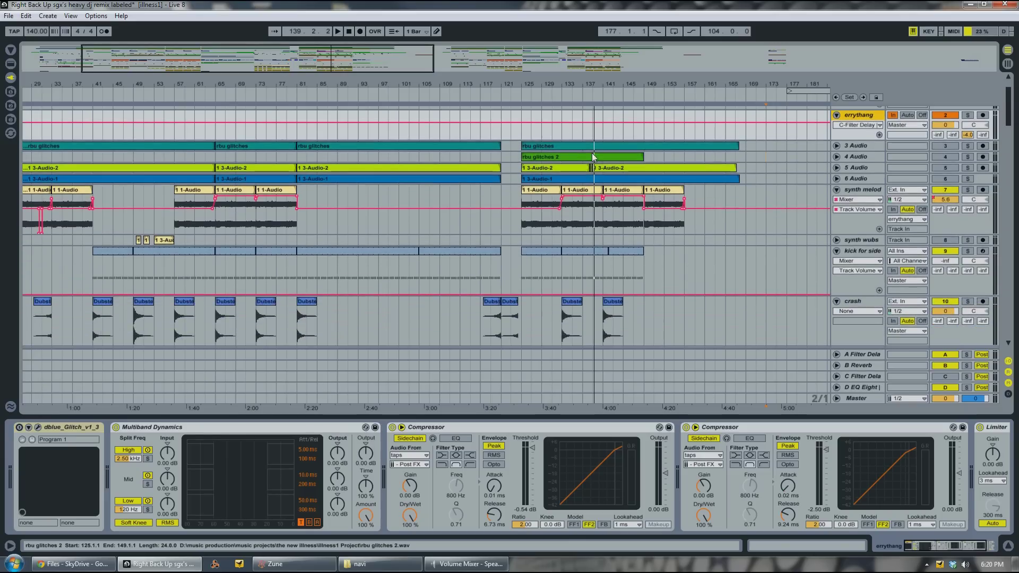
scroll(592, 153, down, 6)
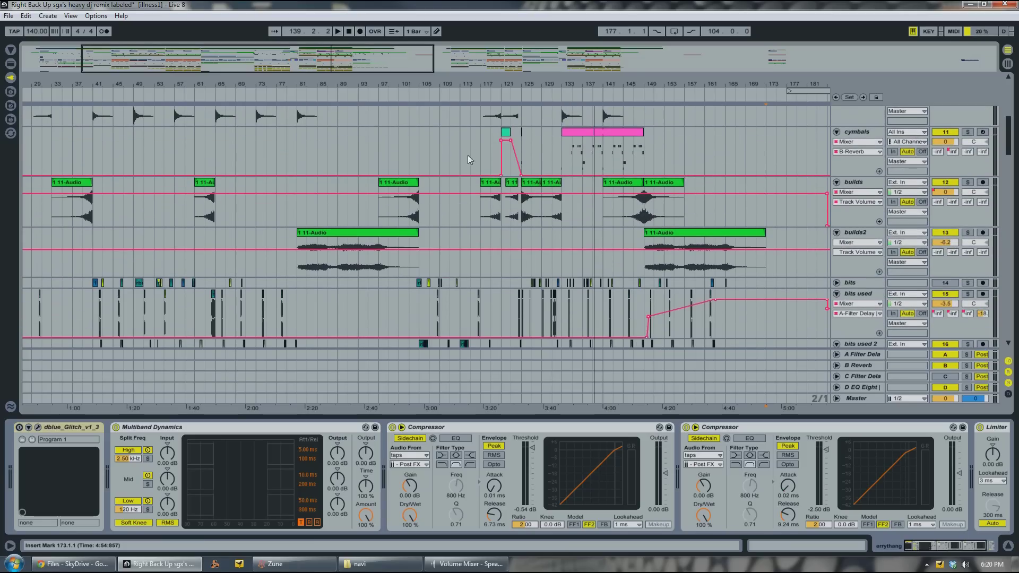
drag(545, 92, 592, 94)
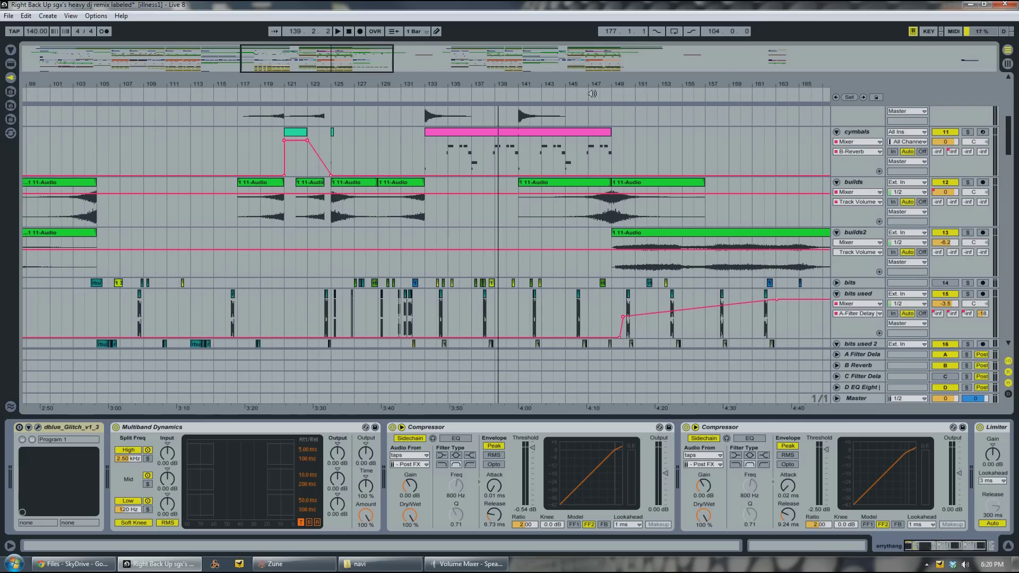
click(284, 99)
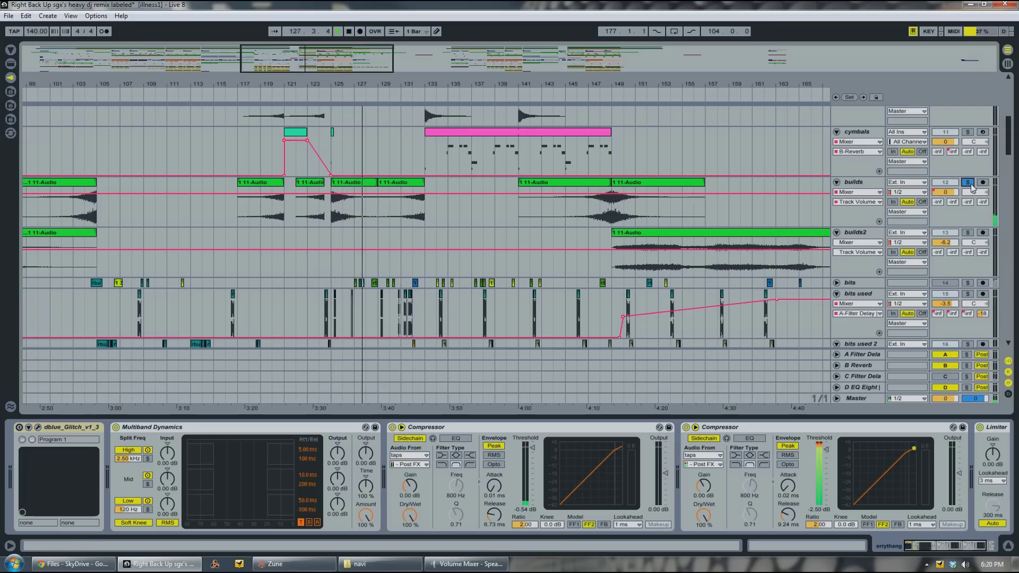
click(318, 98)
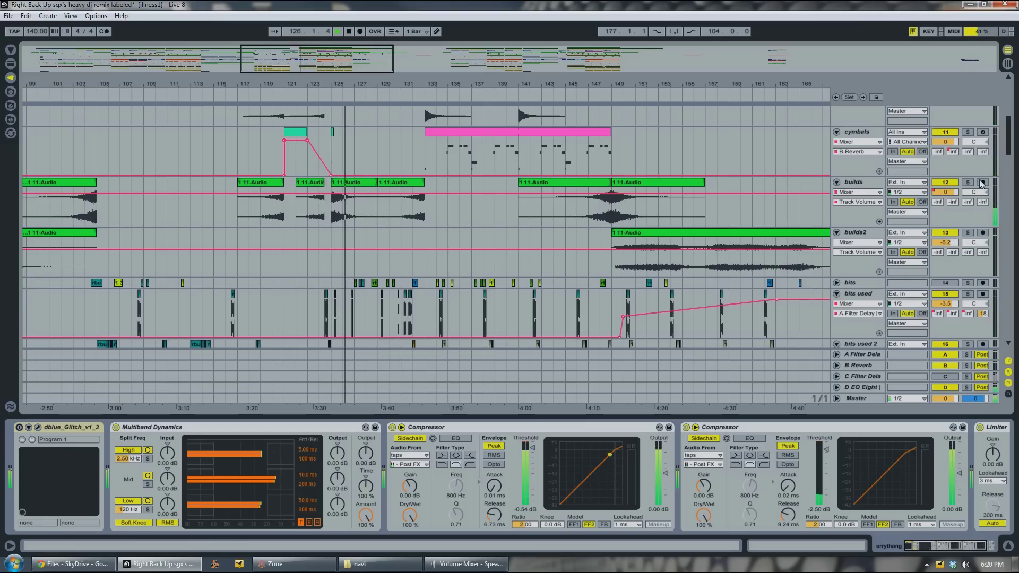
key(space)
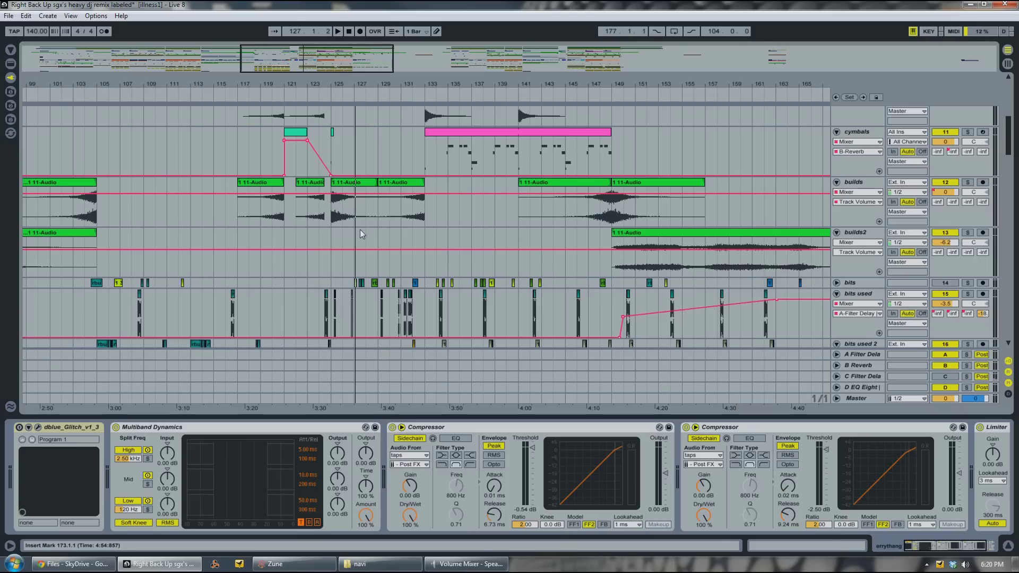
click(348, 183)
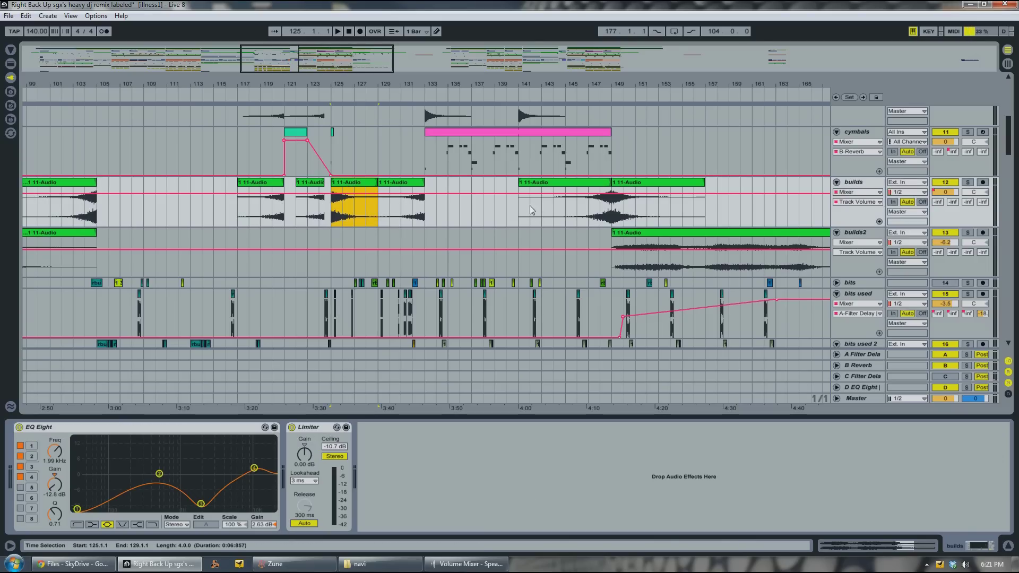
Unfold the return track C Filter Delay and display its effects chain
drag(483, 86, 382, 92)
drag(1010, 149, 1010, 204)
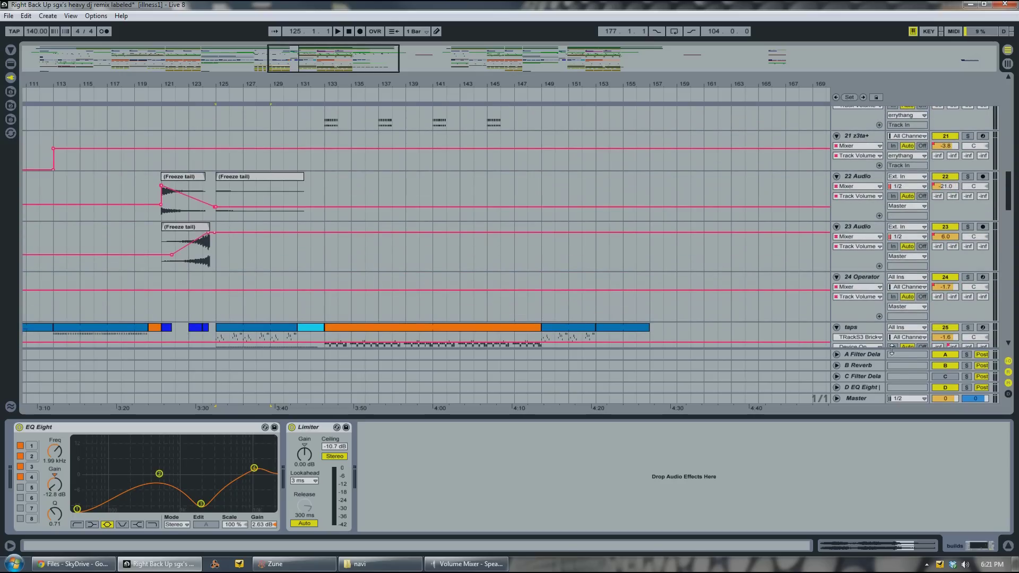
click(836, 377)
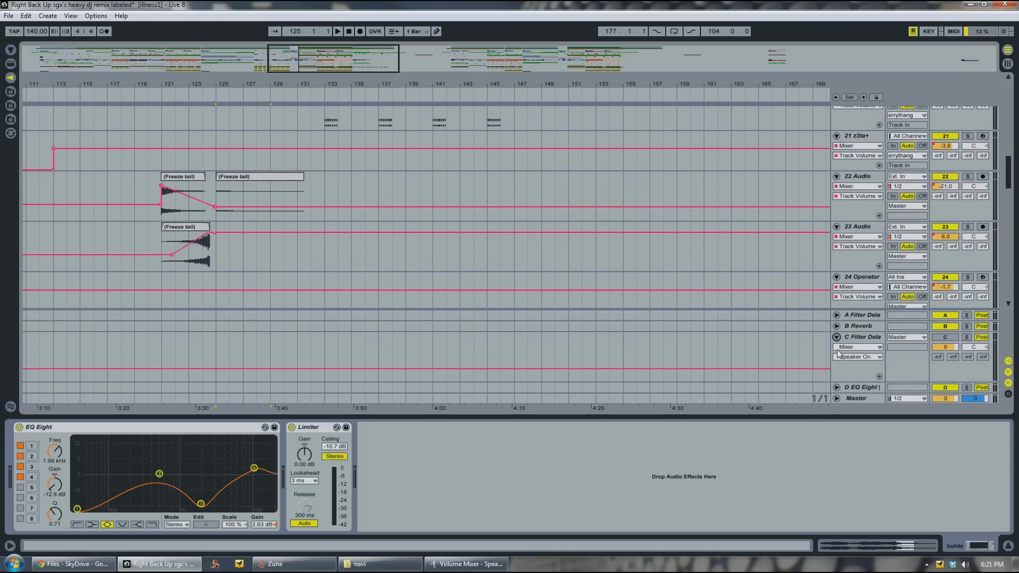
click(854, 337)
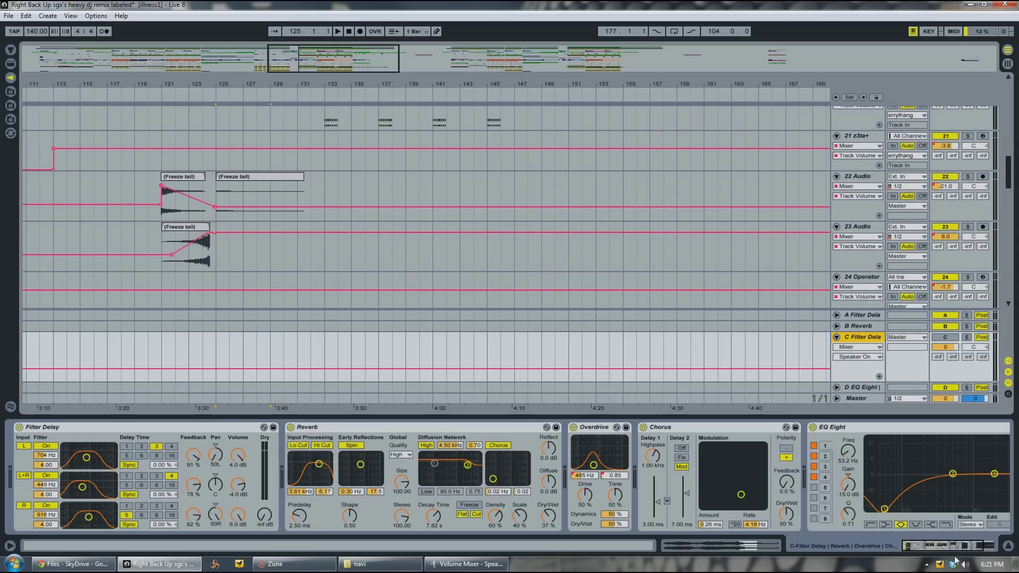
drag(956, 547, 909, 548)
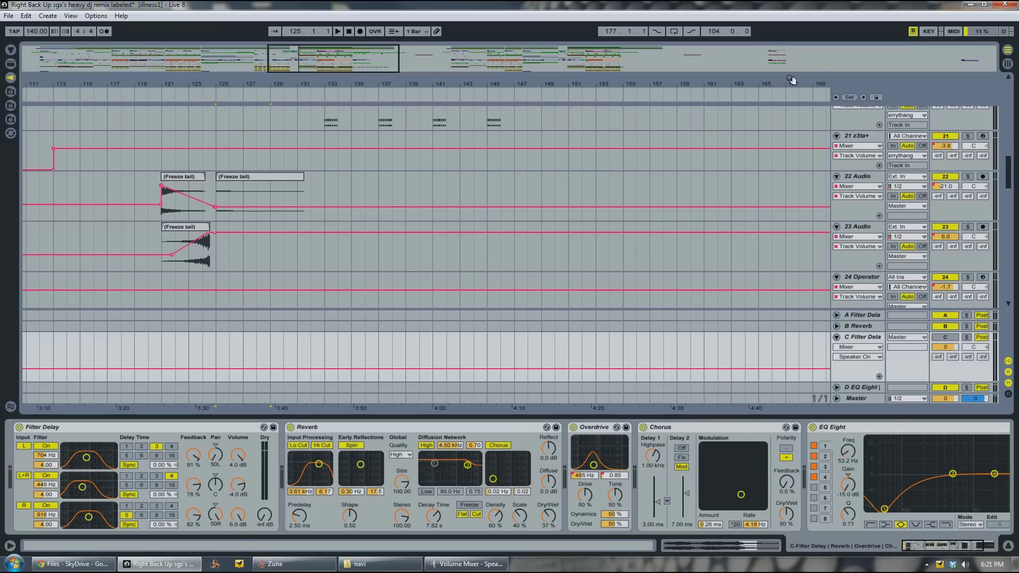
Play the section around bar 142 with return track C Filter Delay soloed
drag(747, 86, 467, 91)
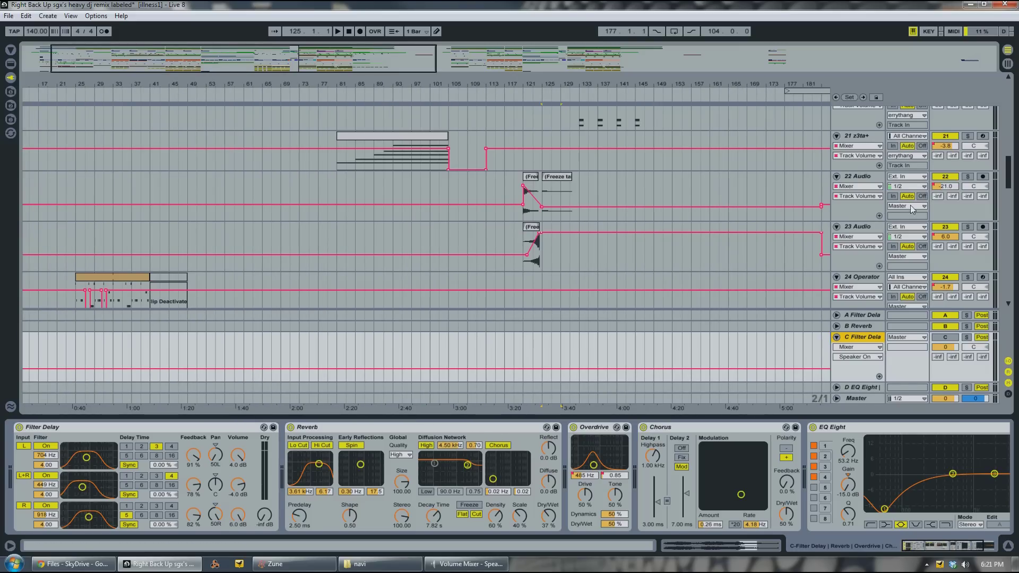
drag(1011, 182, 1011, 121)
key(space)
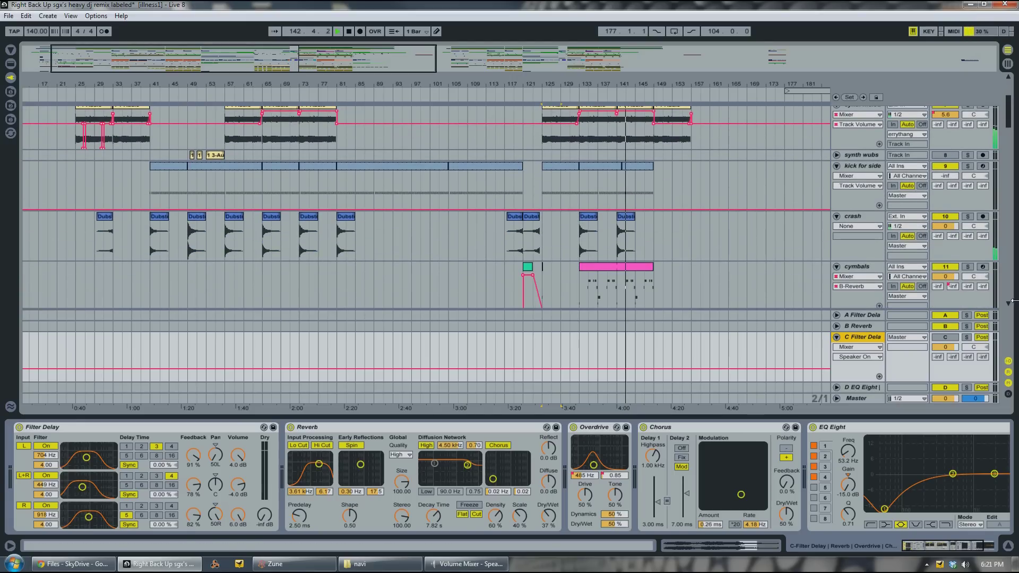
click(967, 337)
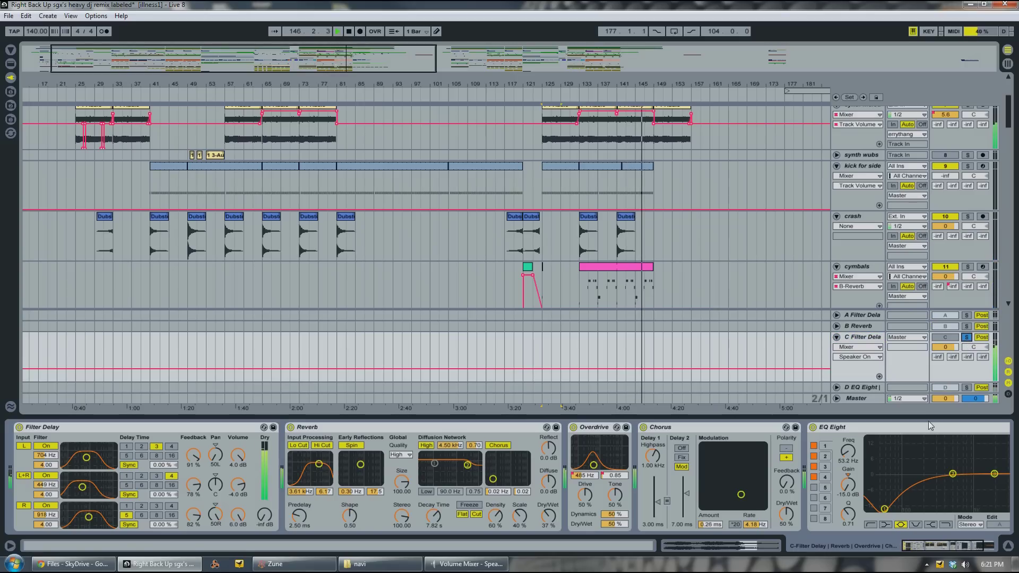
drag(695, 88, 630, 87)
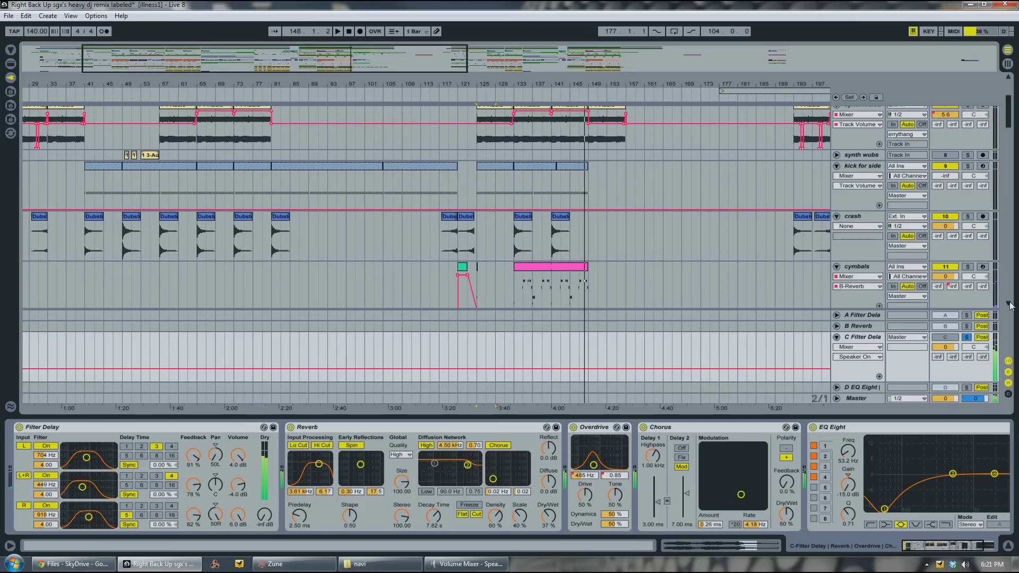
Select the taps track's clips from bar 149 to bar 157 and loop that selection
drag(1008, 120, 1010, 96)
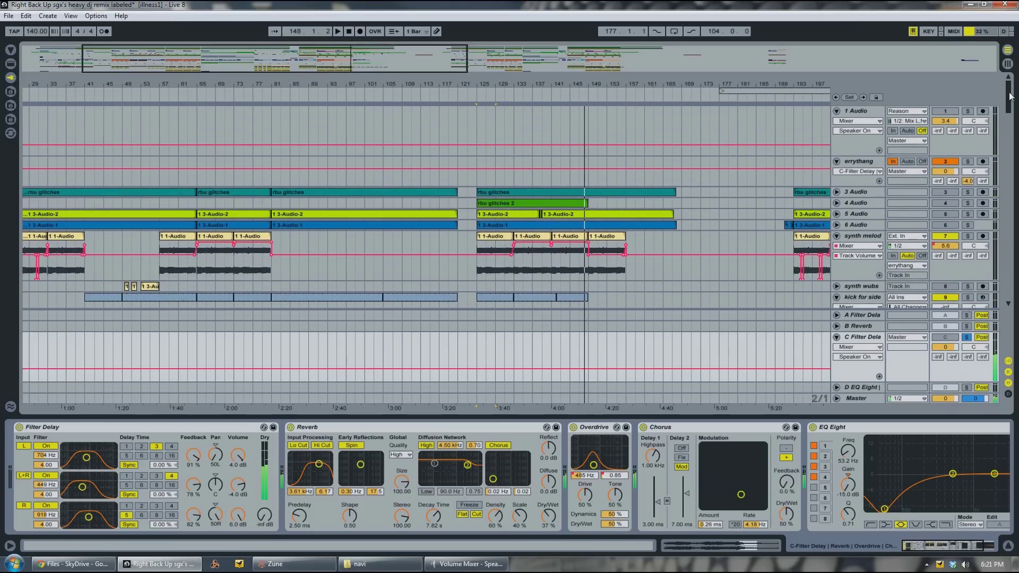
drag(605, 85, 605, 133)
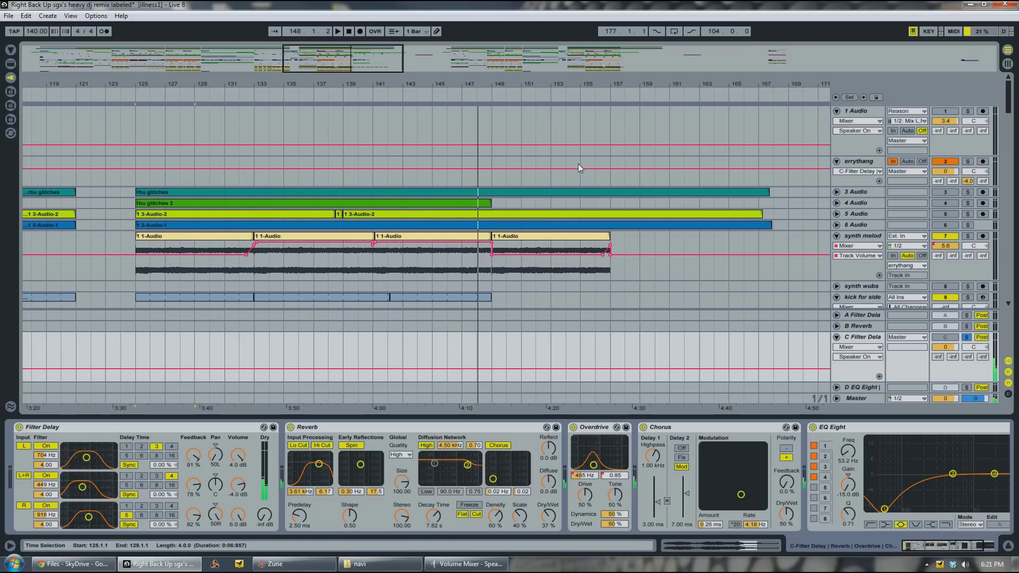
drag(749, 84, 748, 80)
drag(1005, 107, 1010, 192)
click(591, 216)
shift+click(553, 221)
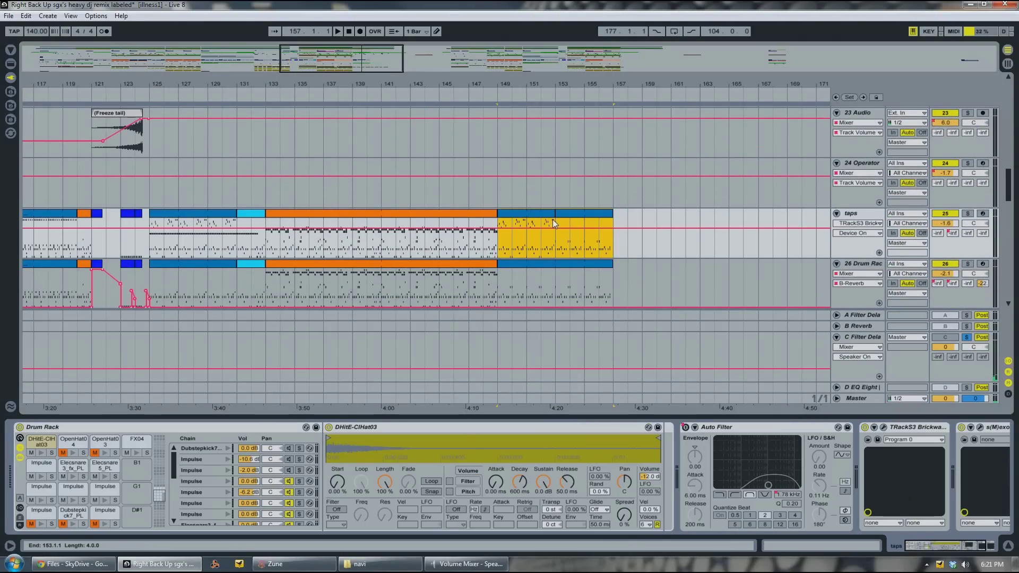
key(ctrl+l)
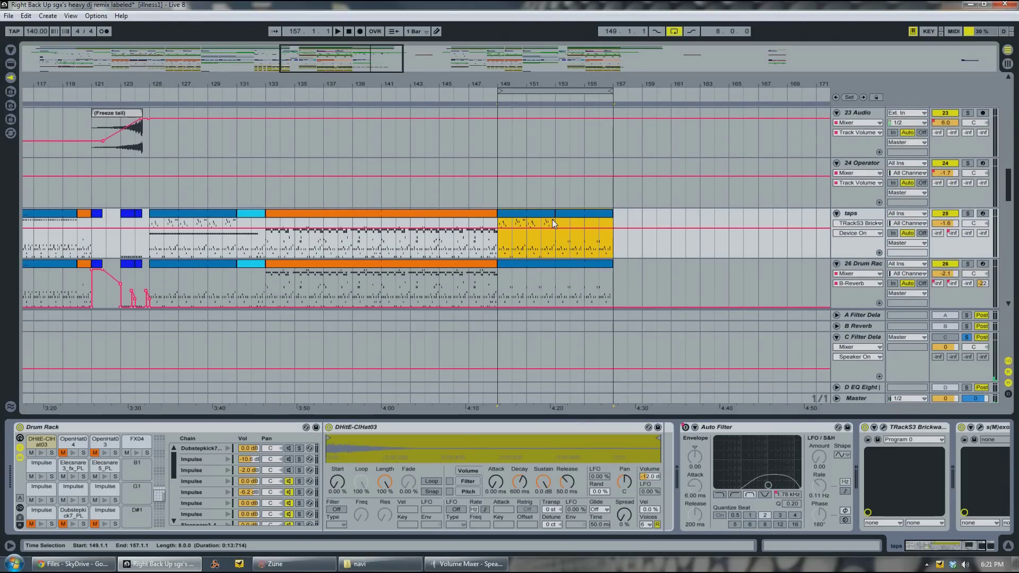
Delete the contents of all tracks within the looped range from bar 149 to bar 157
click(549, 89)
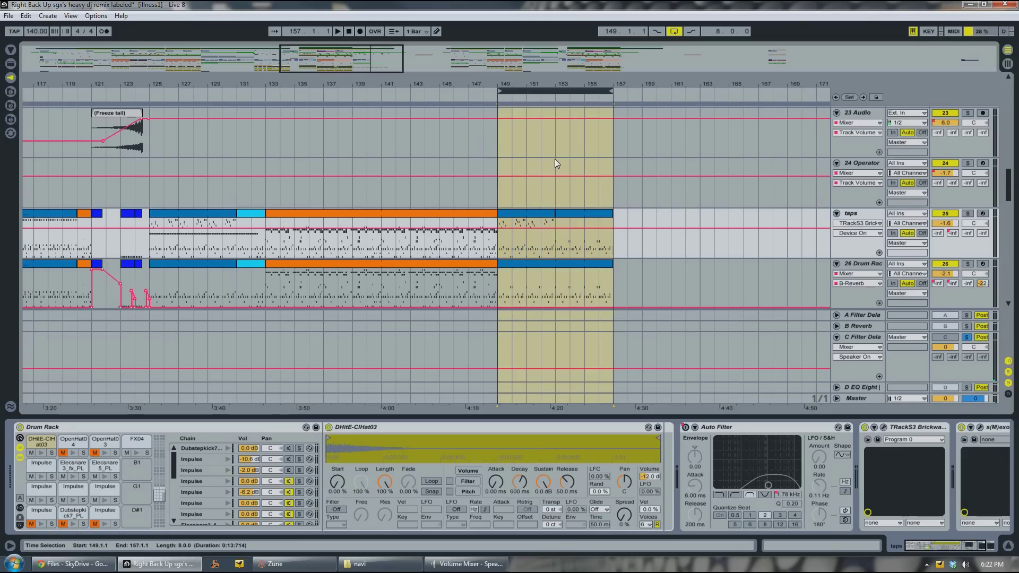
key(Delete)
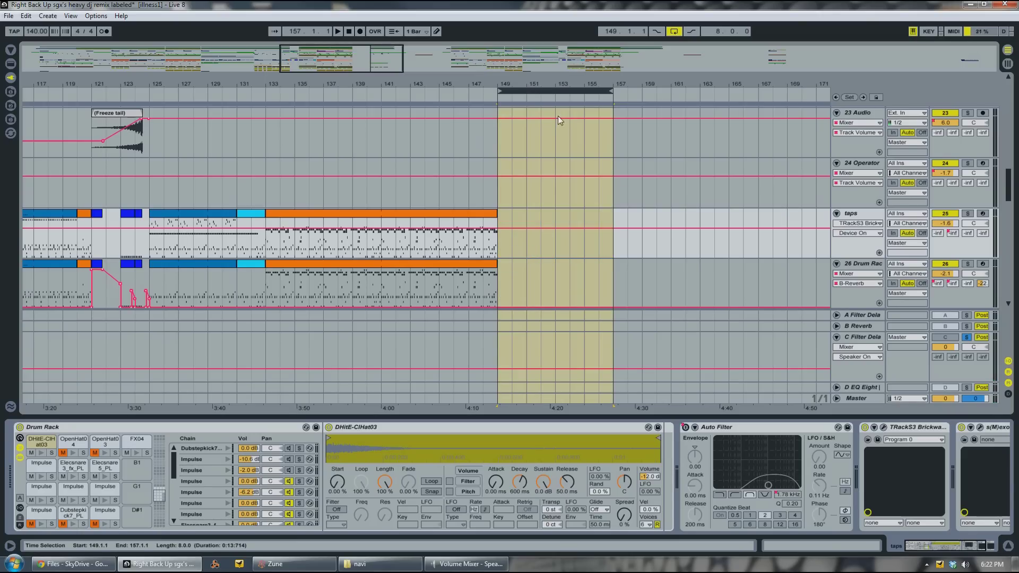
click(556, 135)
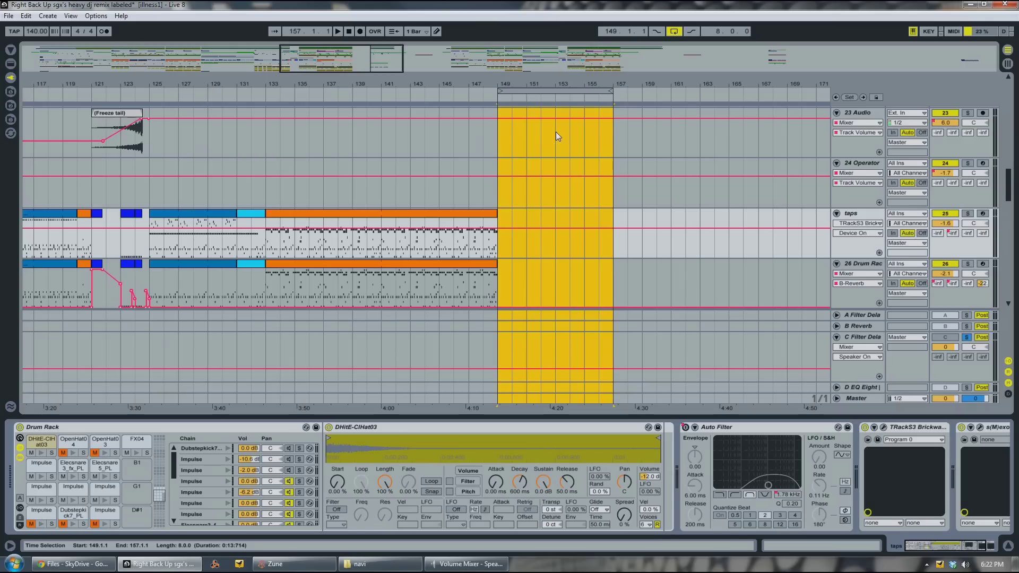
Shift the loop range so it spans bars 147 to 155, and select that time range
drag(1010, 198, 1010, 124)
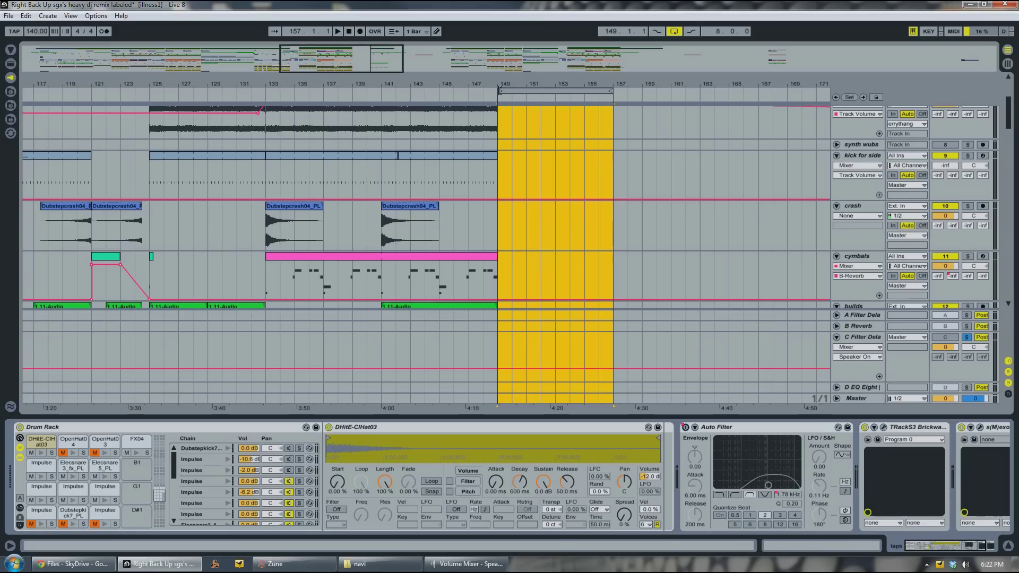
drag(497, 90, 475, 93)
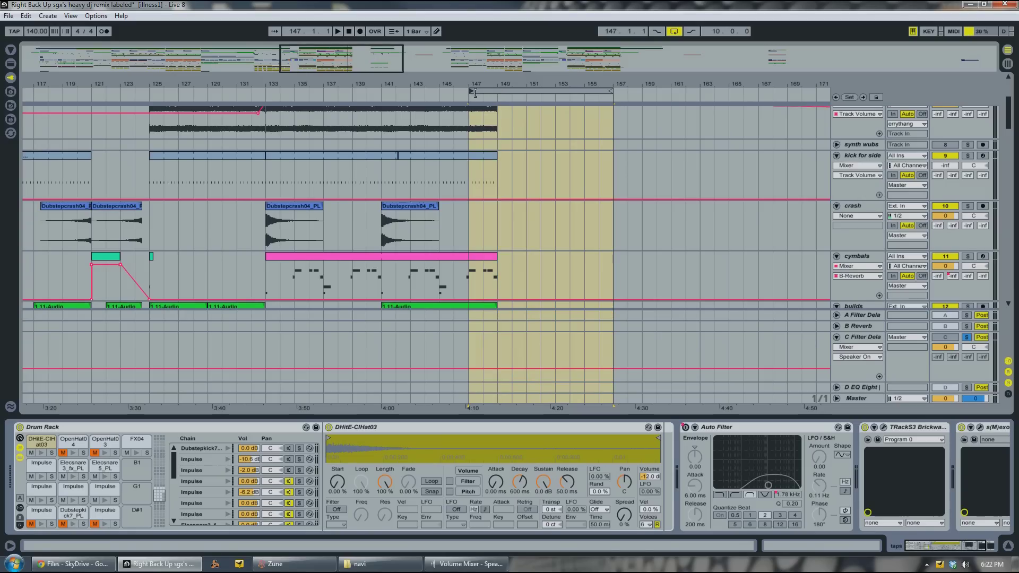
drag(610, 90, 583, 93)
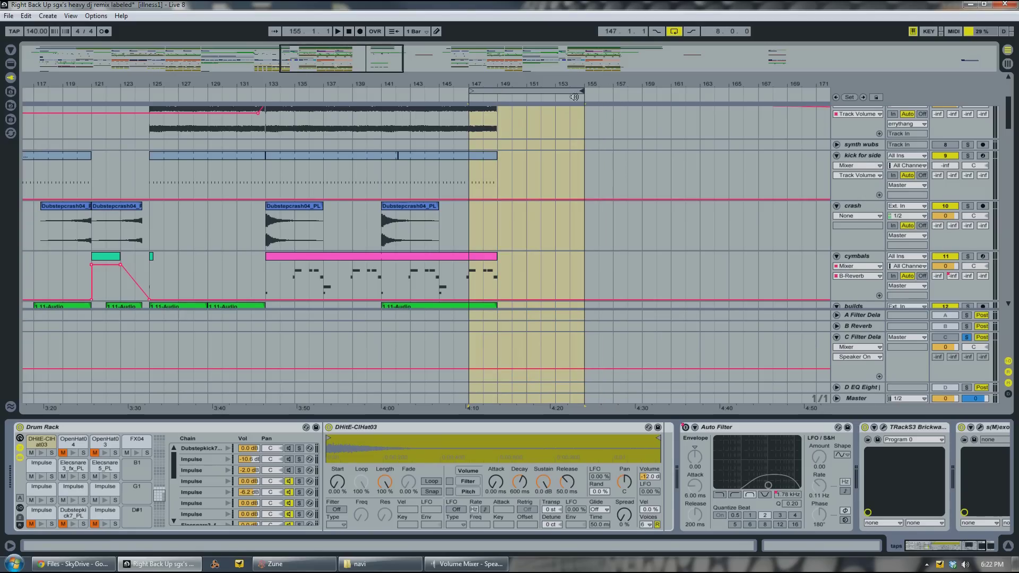
click(508, 90)
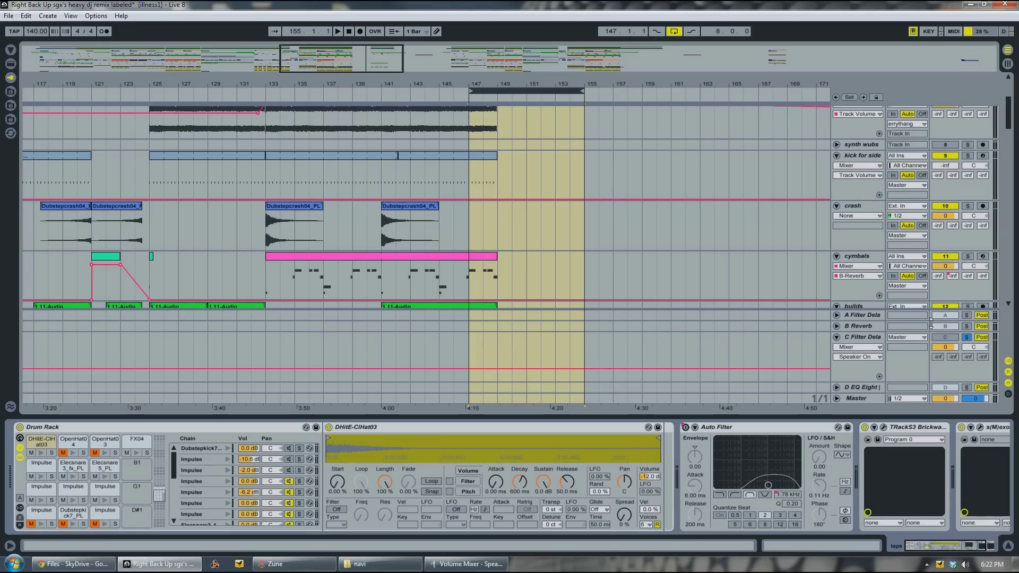
Insert a new audio track below the kick for sidechaining track and unfold it
click(857, 191)
key(ctrl+t)
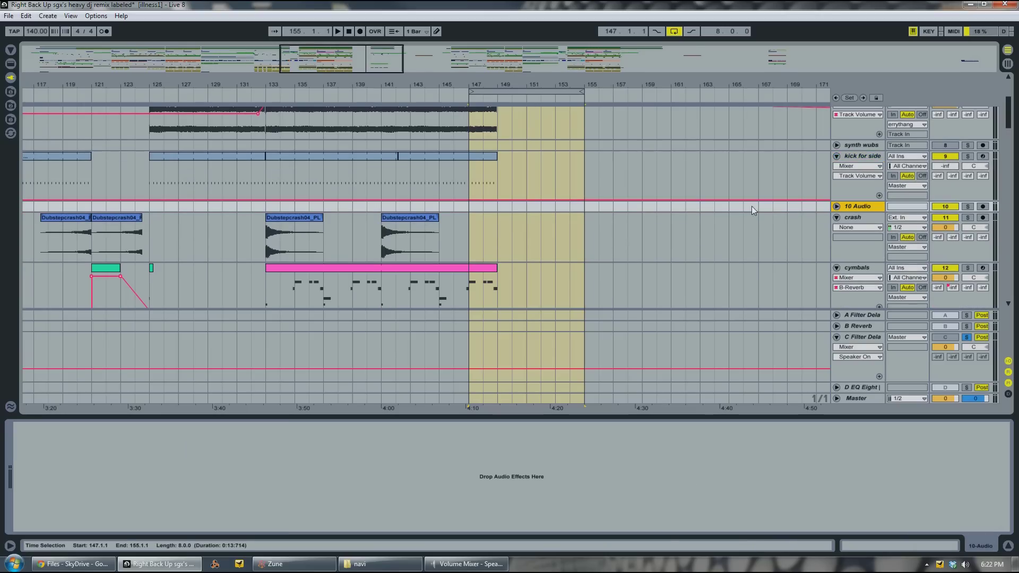
click(837, 207)
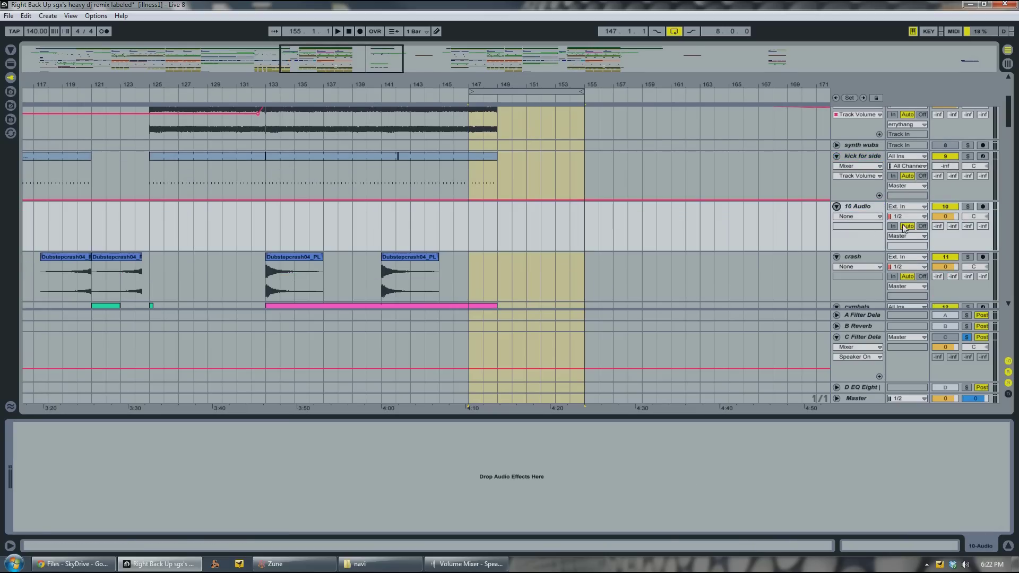
Set the new 10 Audio track's monitoring to In and its input to the return track C-Filter Delay | Reverb | Overdrive | Chorus | EQ Eight
click(861, 340)
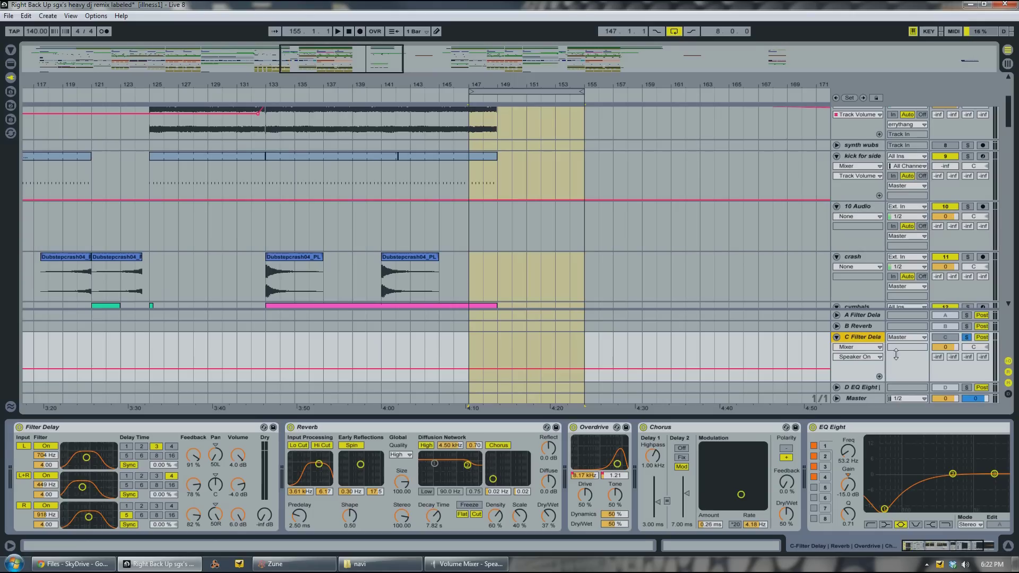
click(858, 212)
click(893, 227)
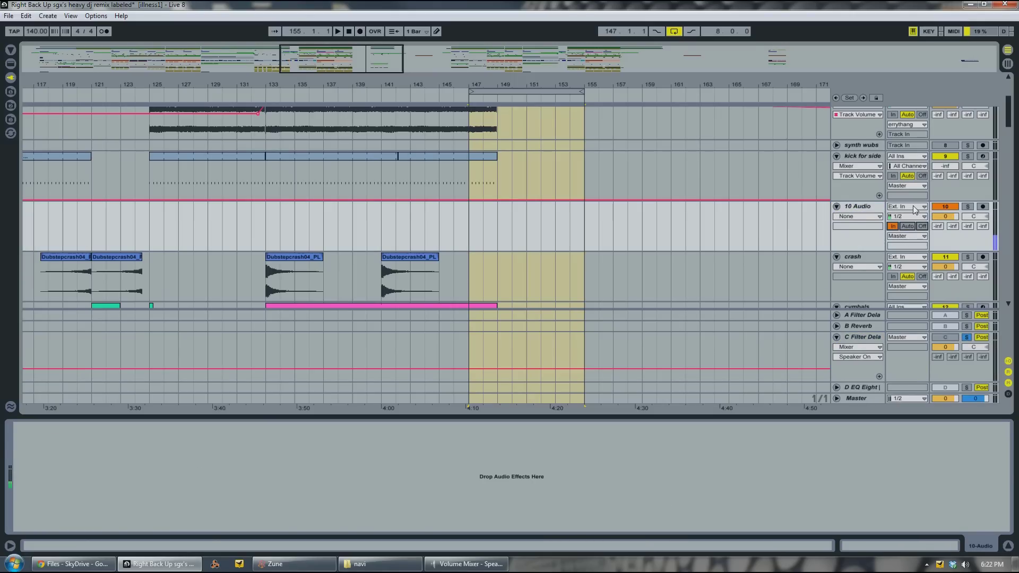
click(908, 207)
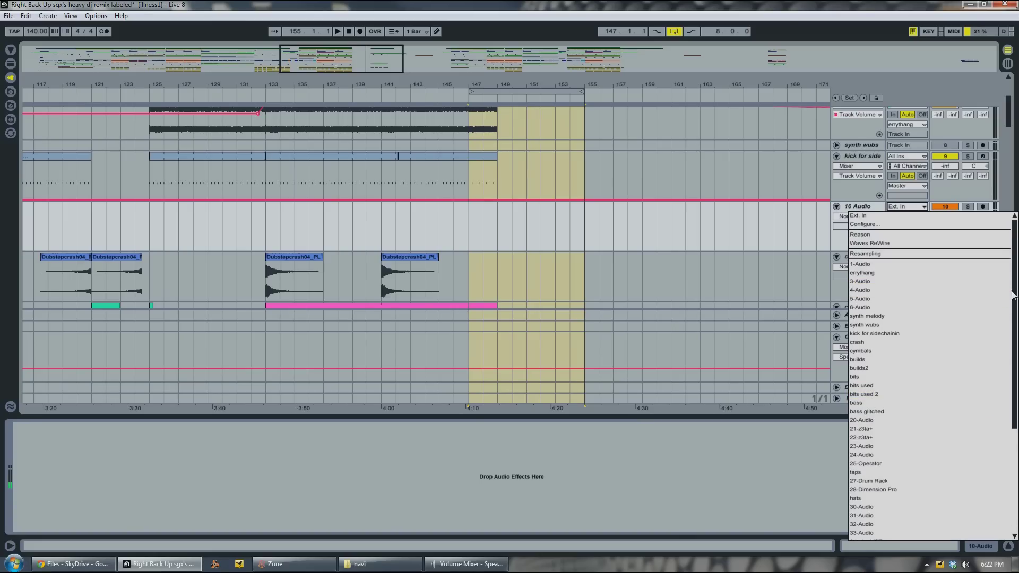
scroll(1017, 451, down, 6)
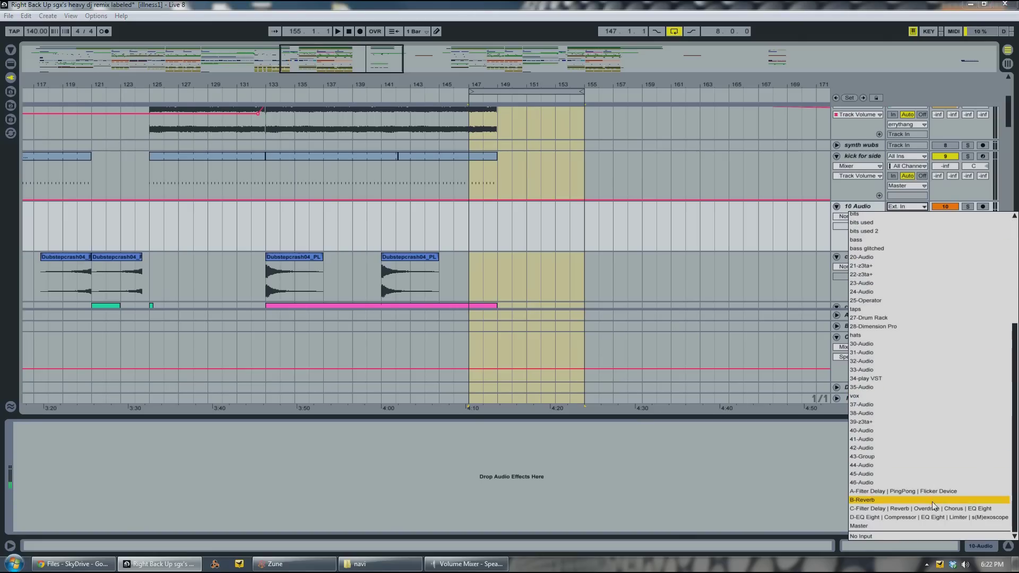
key(Escape)
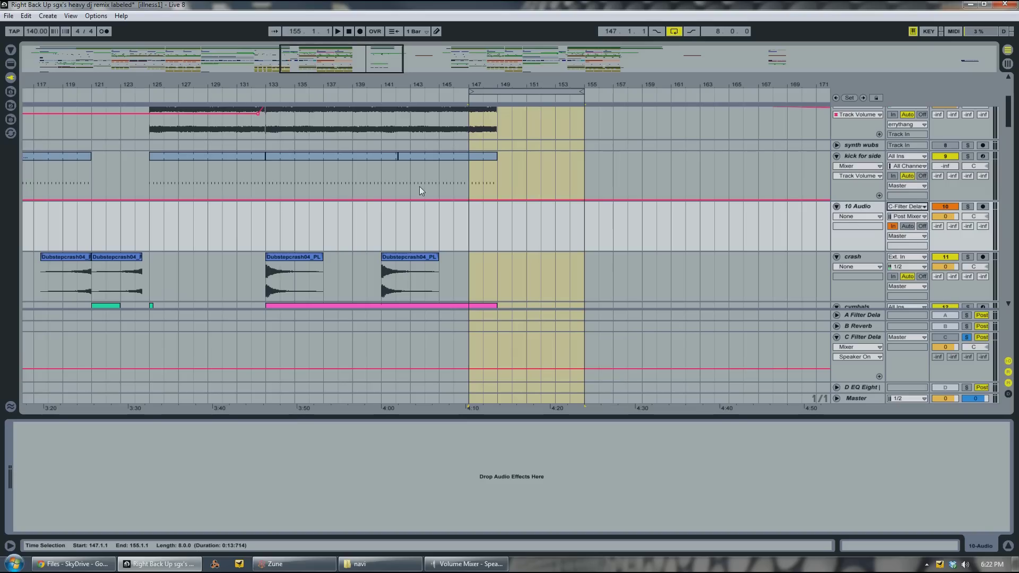
Record the C Filter Delay return onto the 10 Audio track from bar 147 to 155, with looping off and punch-in and punch-out enabled
click(677, 32)
click(470, 222)
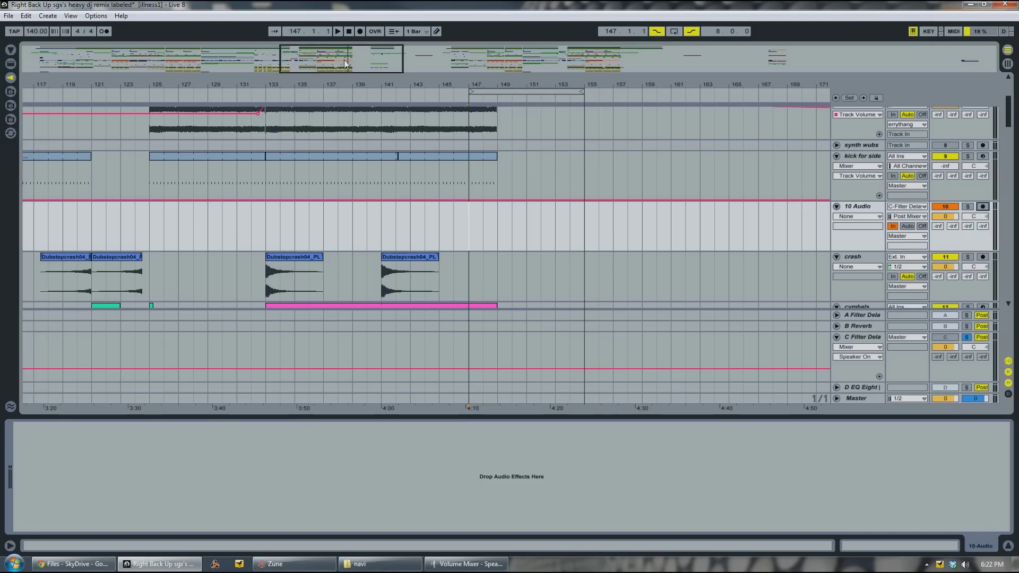
click(339, 33)
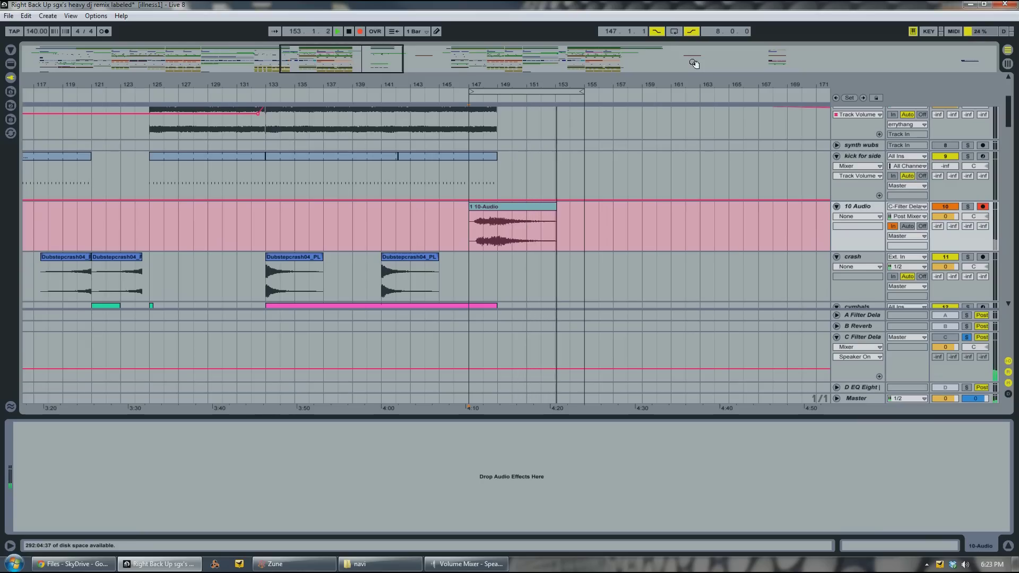
click(348, 35)
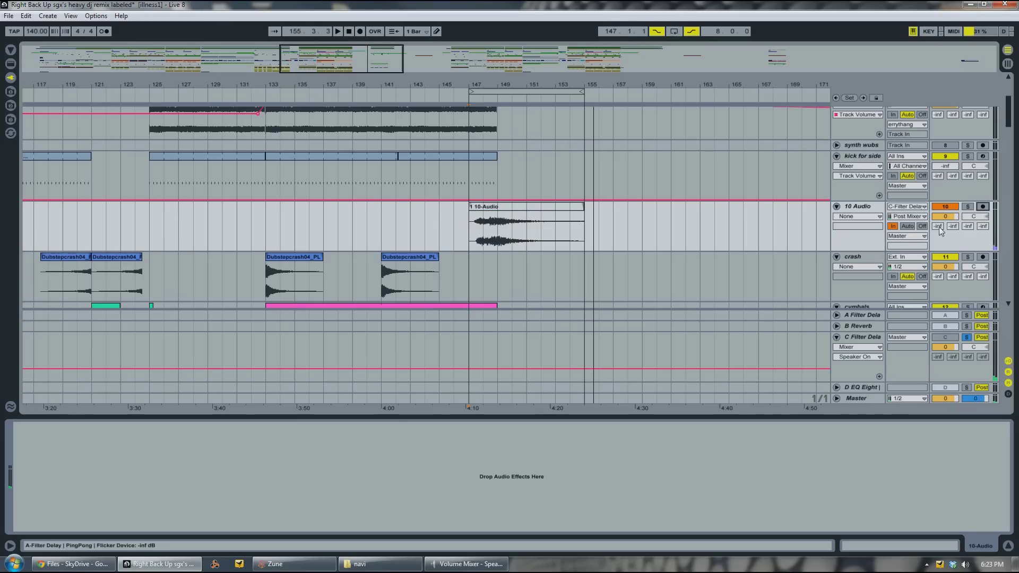
Review the input source list of the 10 Audio track, keep its current source, and set the track's monitoring to Off
click(914, 210)
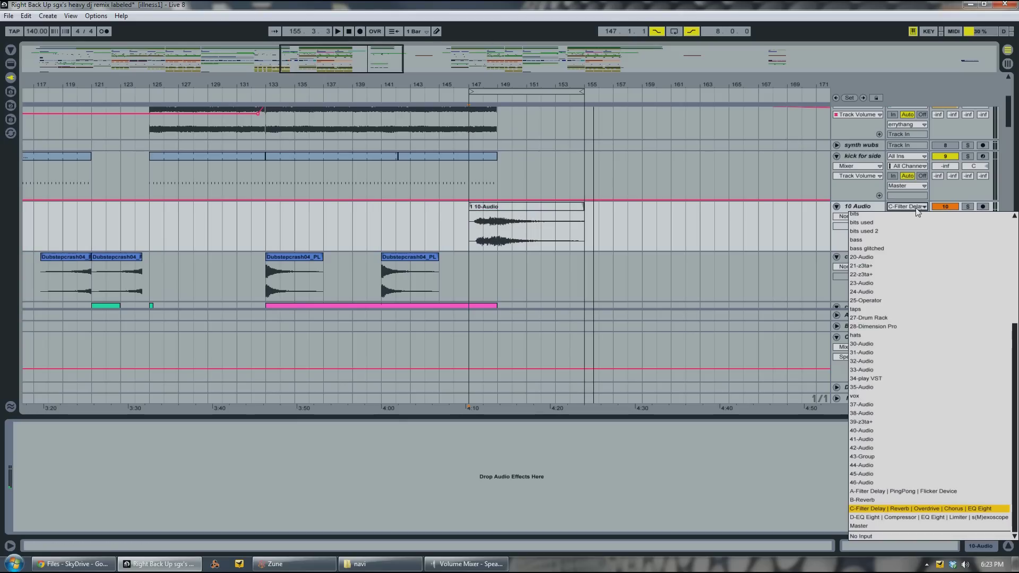
scroll(1015, 351, up, 5)
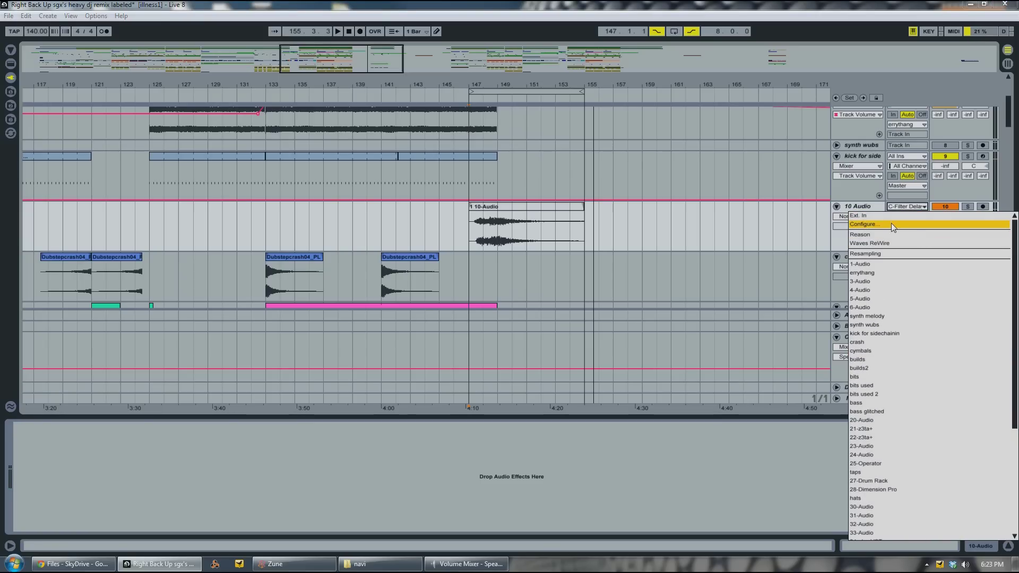
click(905, 207)
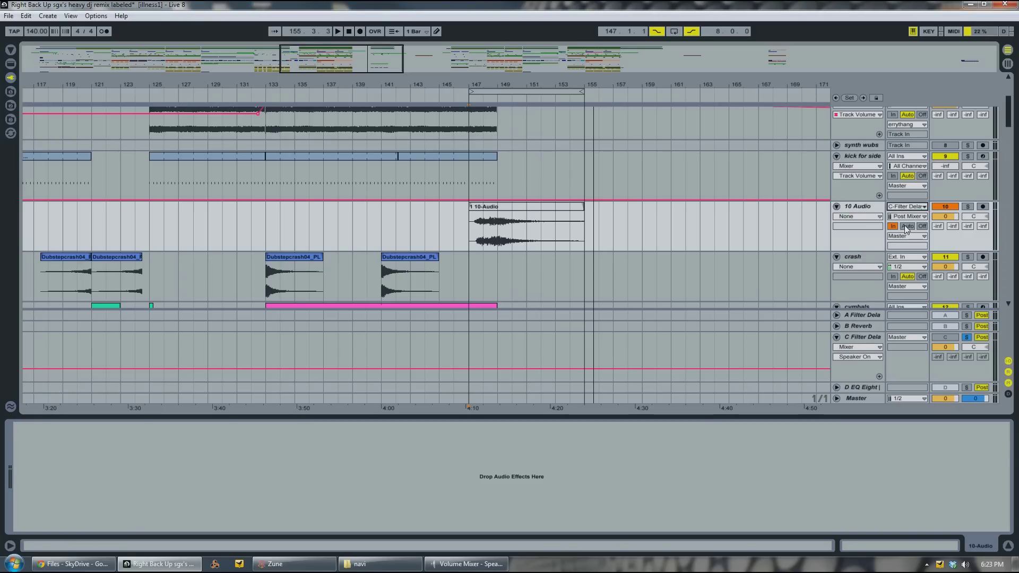
click(922, 227)
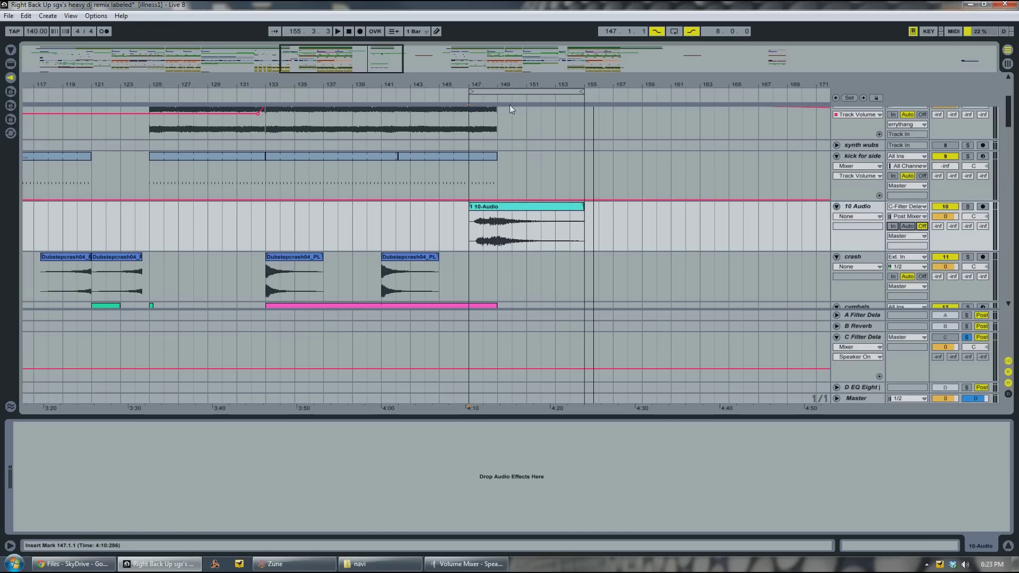
Play the 10 Audio recording from bar 147 in the mix and soloed, and remove the solo after stopping
click(479, 101)
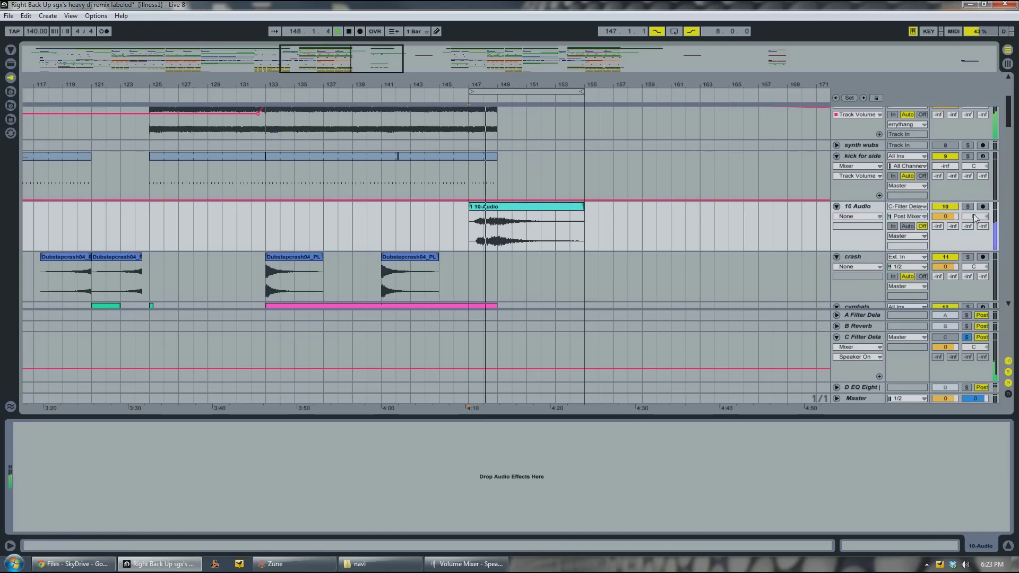
click(968, 207)
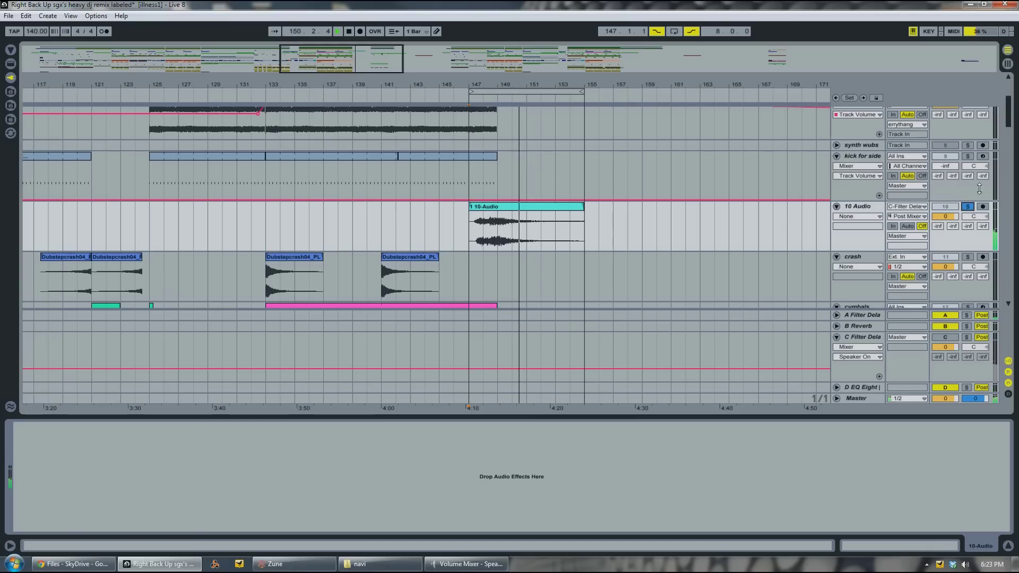
click(967, 209)
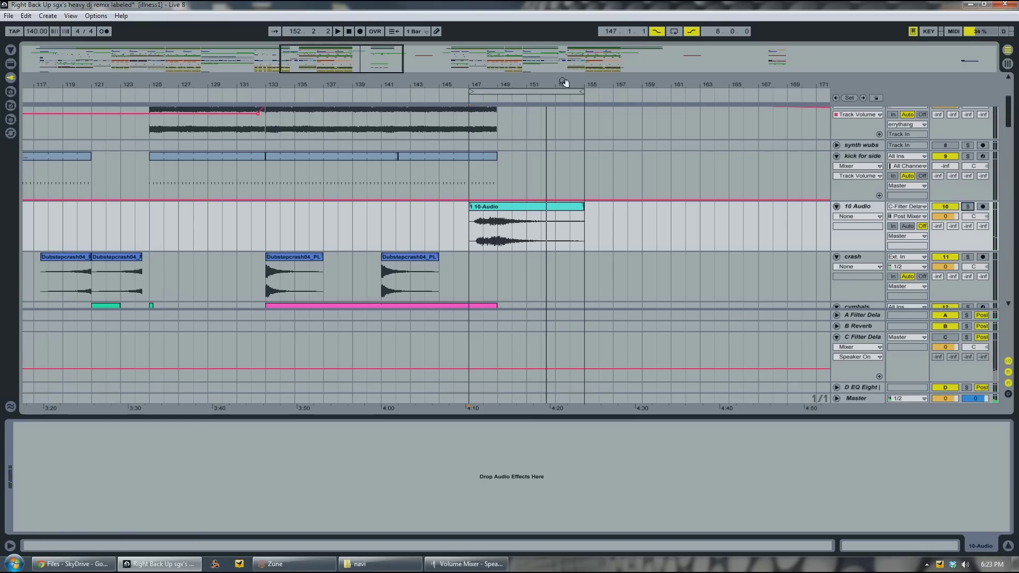
Trim the first two bars off the recorded 10-Audio clip and move its start to bar 157
drag(564, 81, 564, 78)
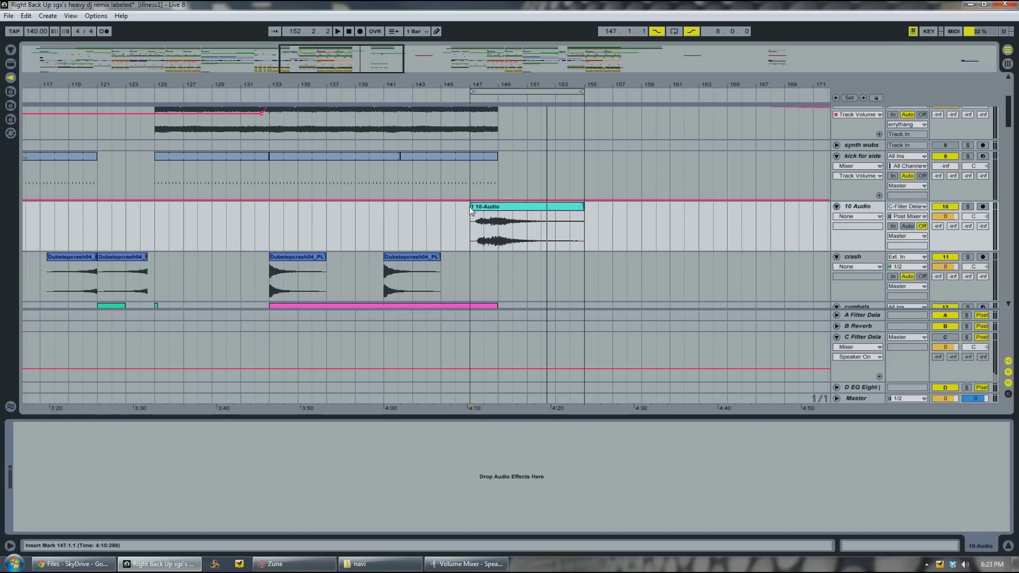
drag(472, 207, 640, 206)
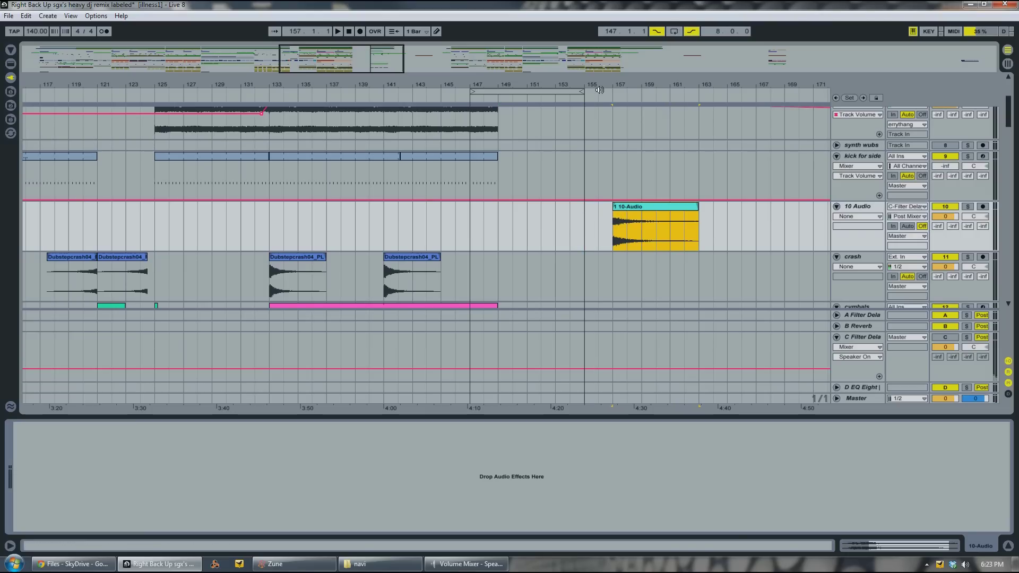
Audition the moved 10-Audio clip from bar 157, both unsoloed and with its track soloed
click(610, 102)
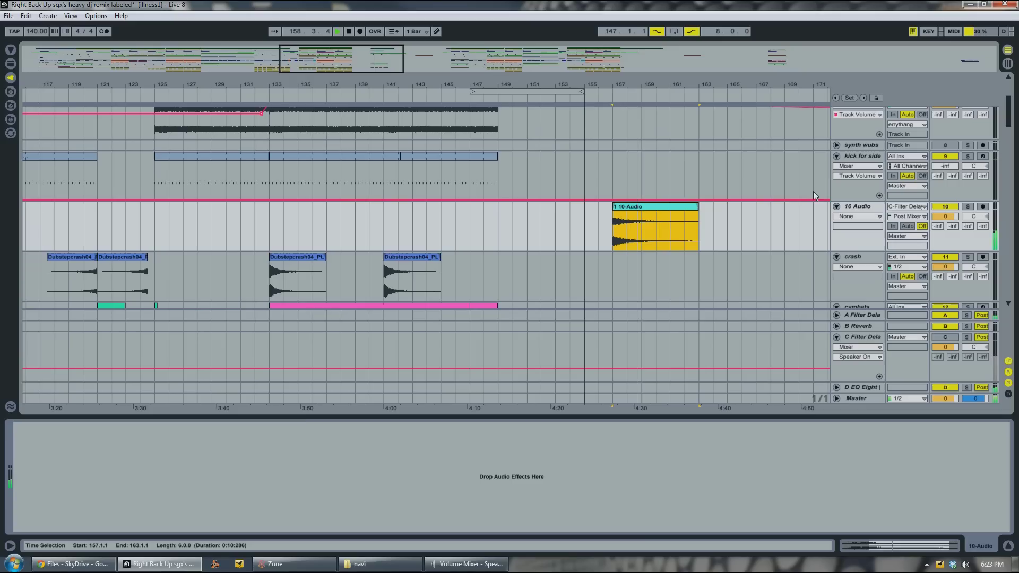
key(space)
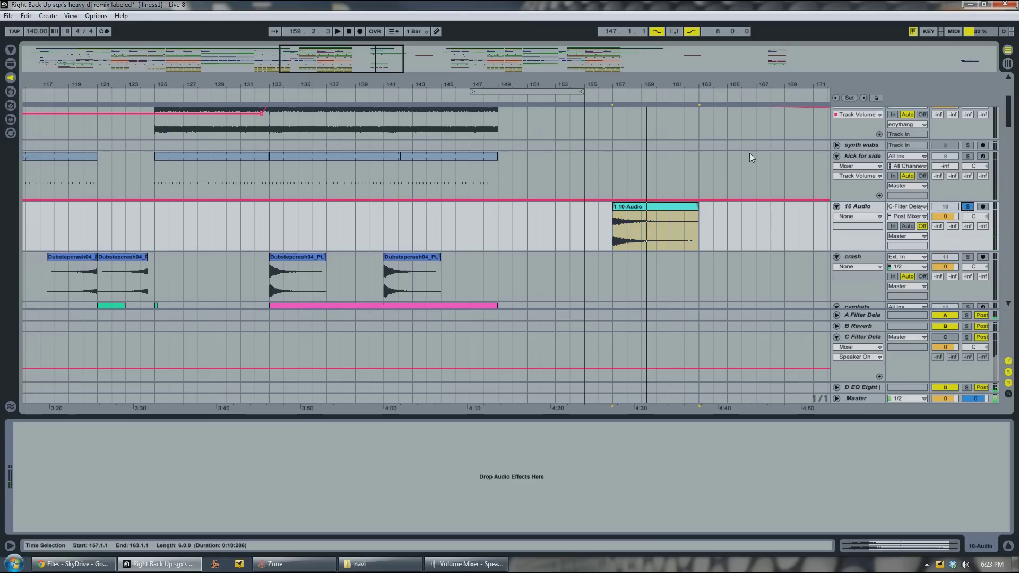
click(609, 97)
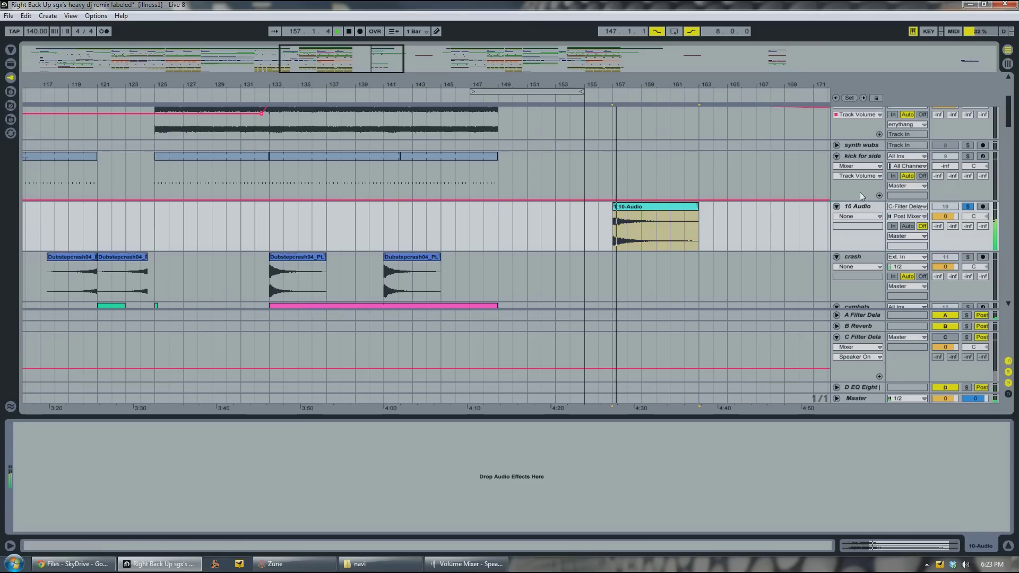
key(space)
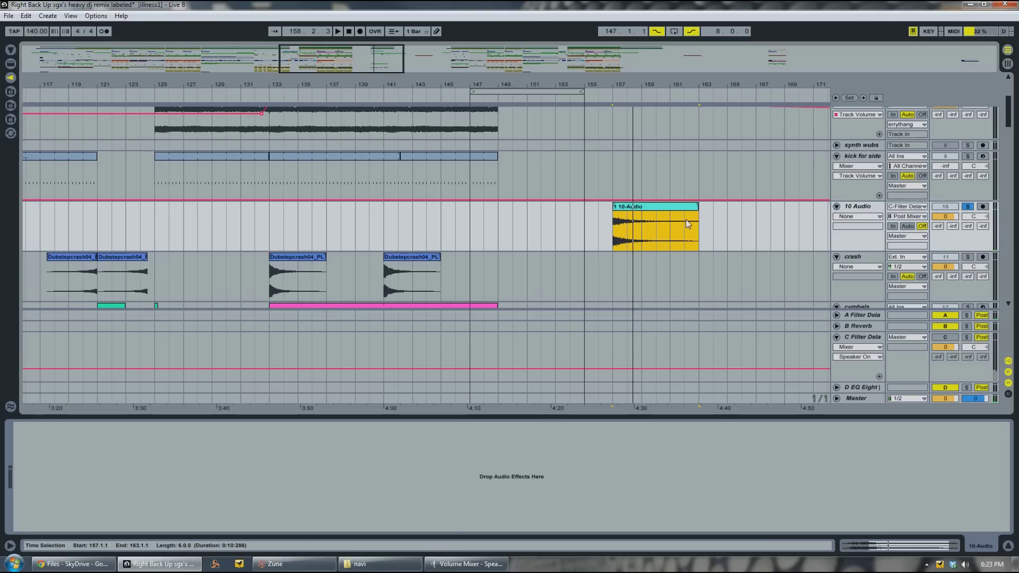
Duplicate the 10-Audio clip to bar 164 and display the copy's sample settings
ctrl+drag(683, 210, 784, 210)
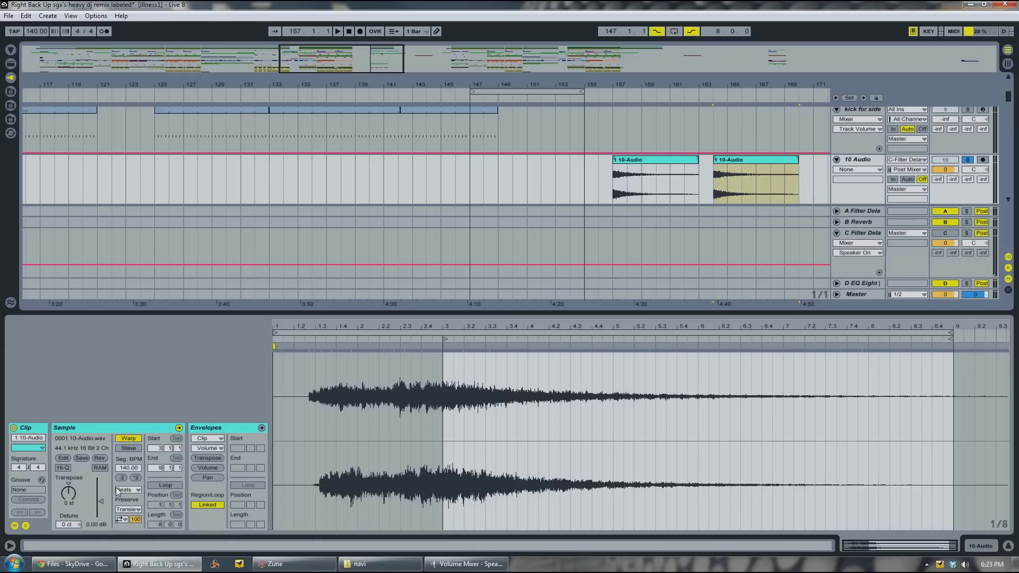
Reverse the duplicated 10-Audio clip at bar 164 and audition the reversed tail up to its end
click(100, 458)
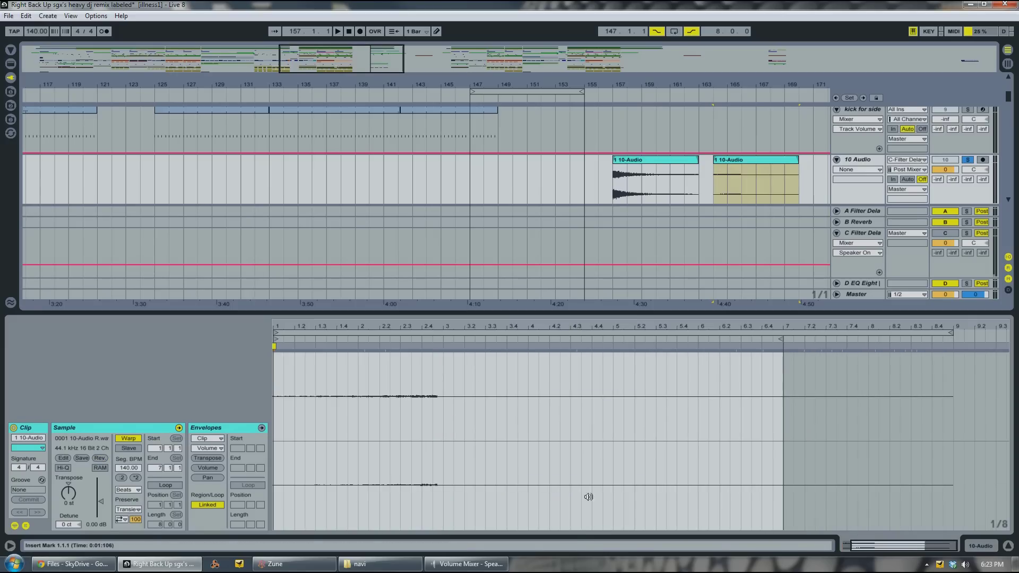
click(776, 90)
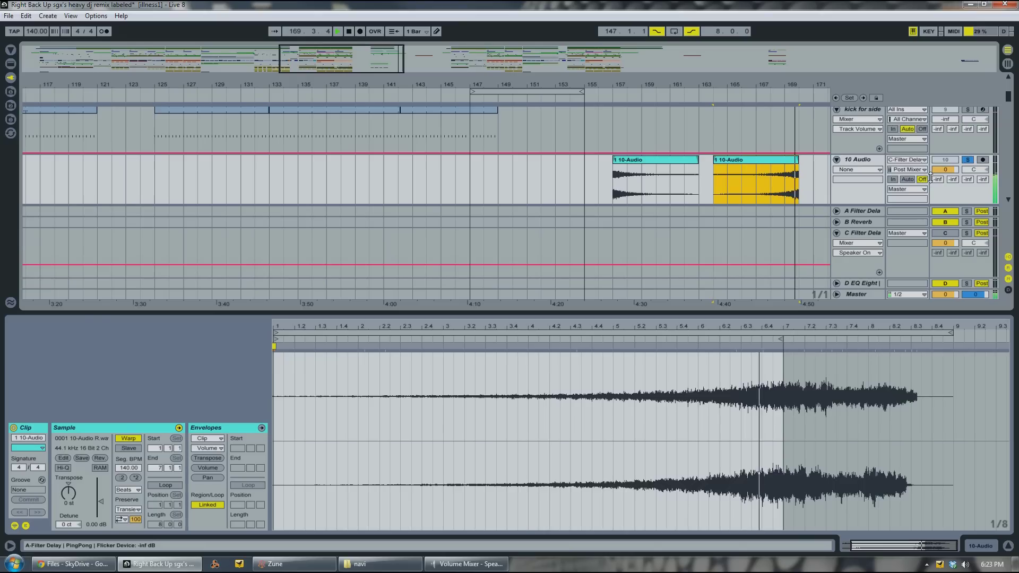
key(space)
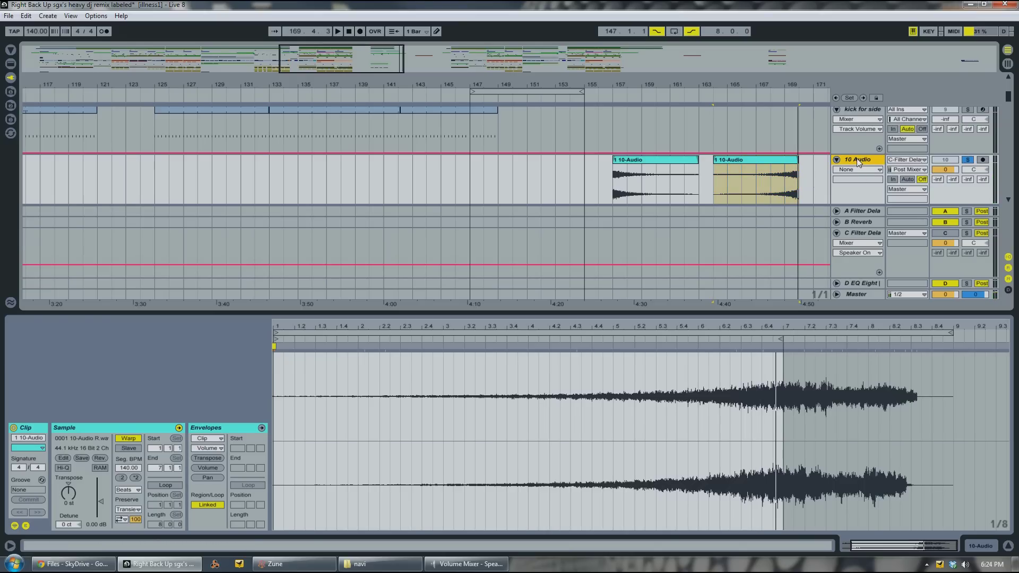
Duplicate the 10 Audio track and transpose both clips on the duplicate to -12 st
click(859, 198)
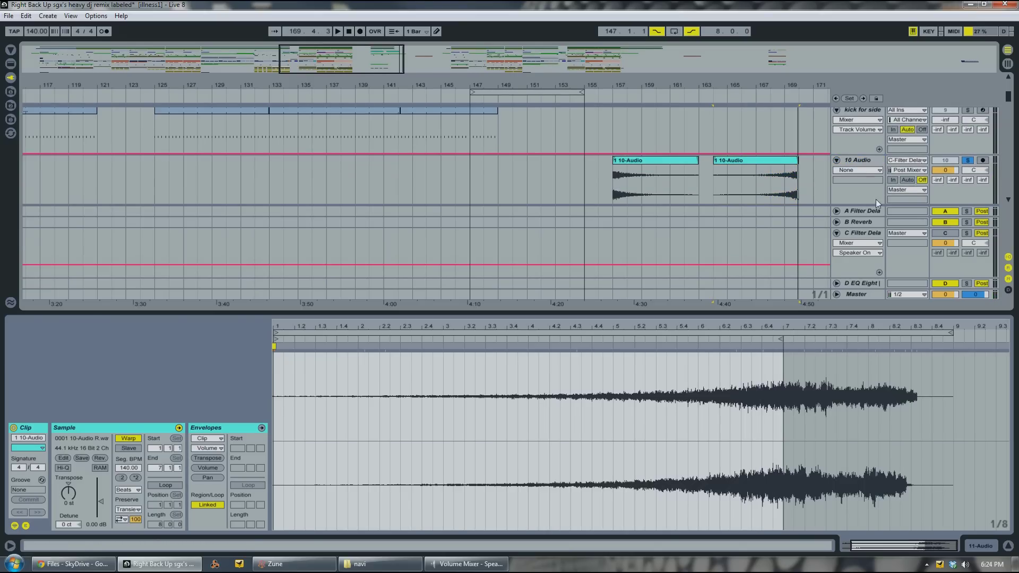
key(ctrl+d)
click(752, 155)
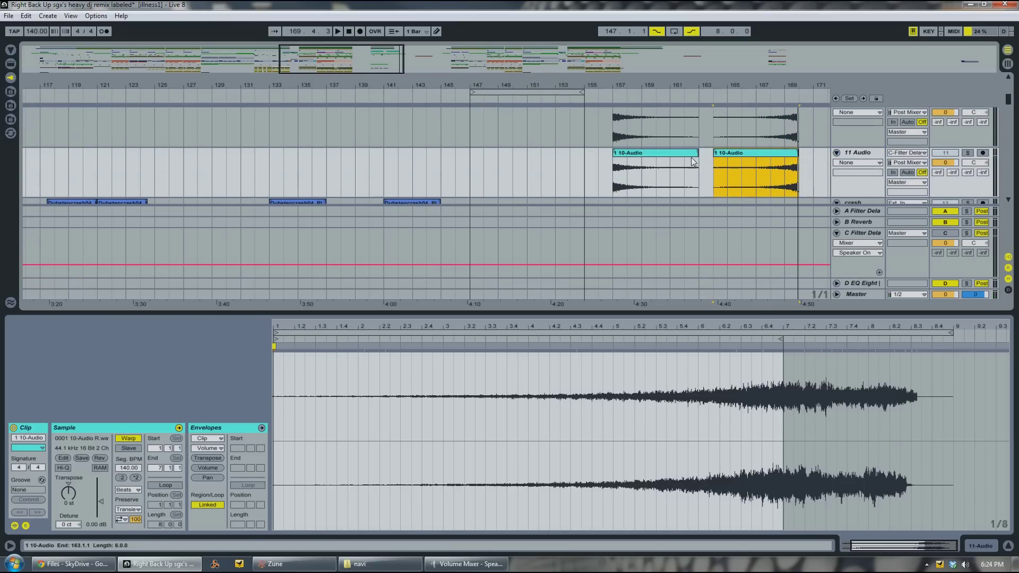
shift+click(670, 161)
drag(73, 479, 72, 489)
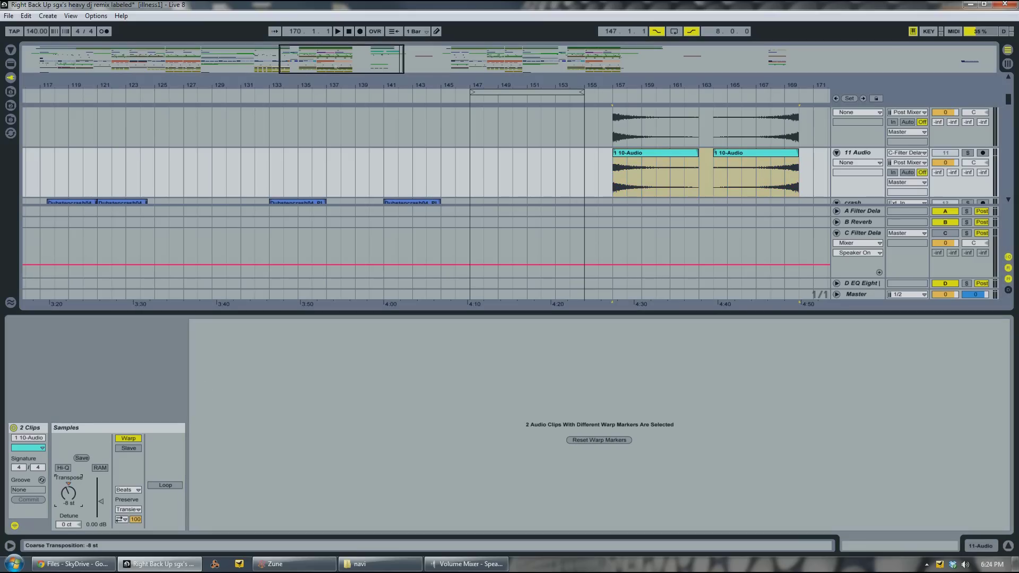
Audition the end of the reversed clips from about bar 168, with the 11 Audio track soloed alongside 10 Audio
click(771, 94)
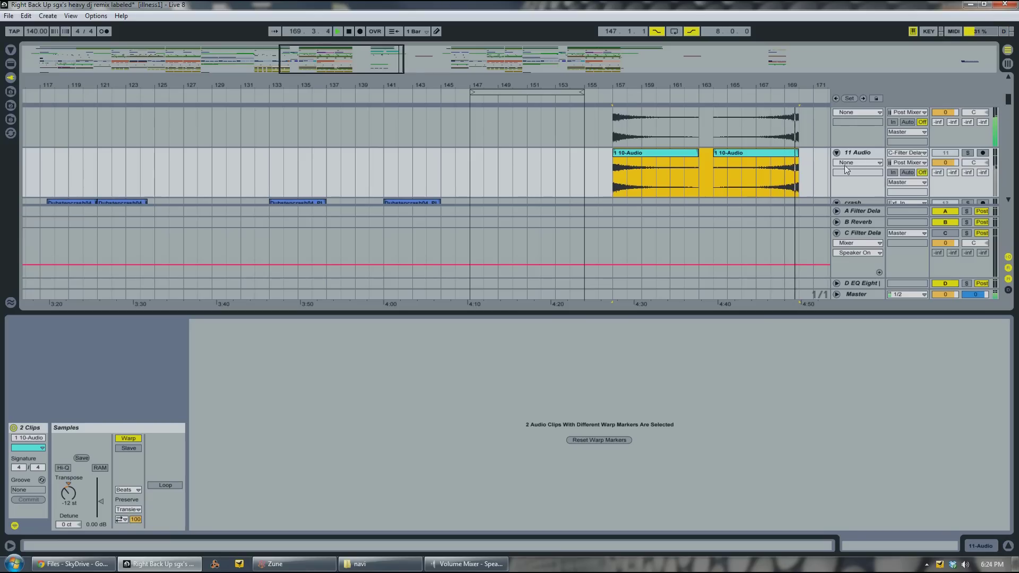
key(space)
click(967, 152)
click(782, 93)
scroll(905, 151, up, 2)
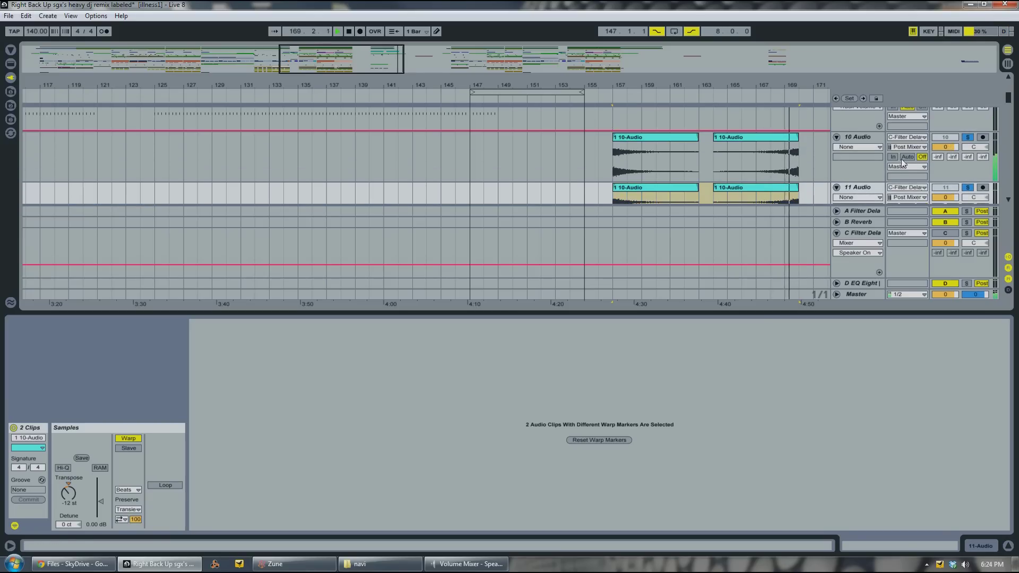
scroll(910, 161, down, 1)
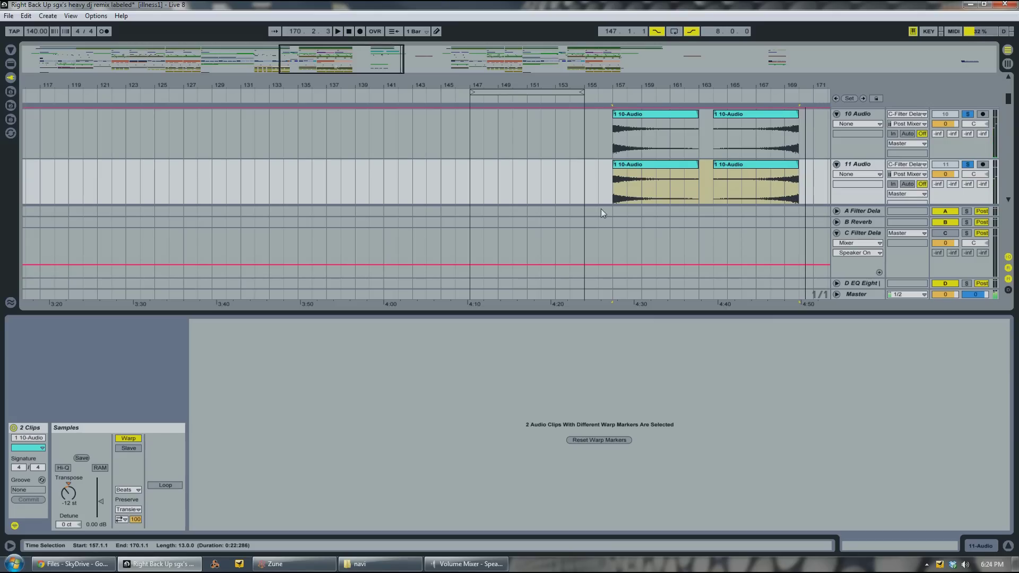
Set the transposition of both 11 Audio clips to 12 st and audition them from about bar 168
drag(68, 484, 68, 473)
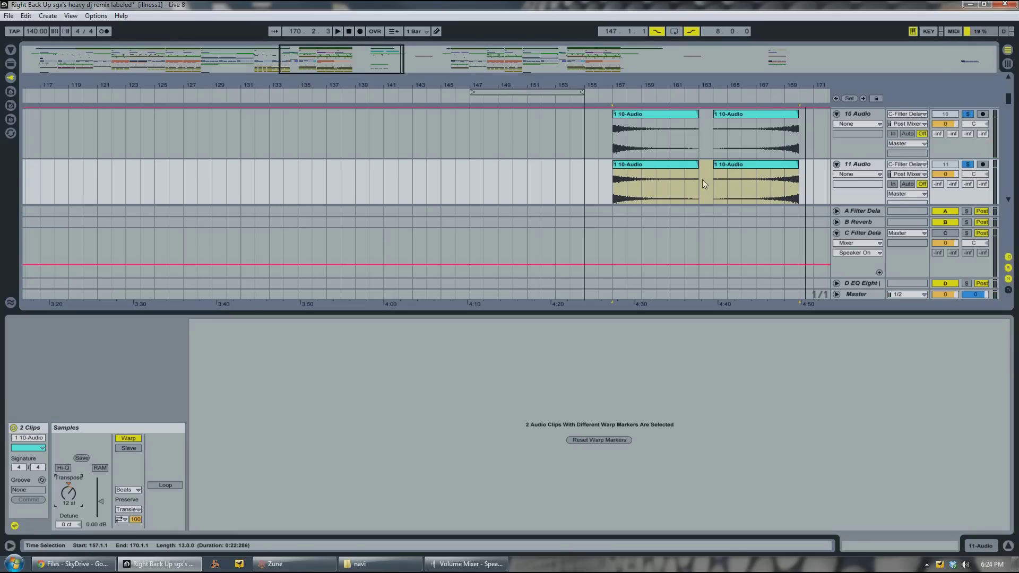
click(769, 96)
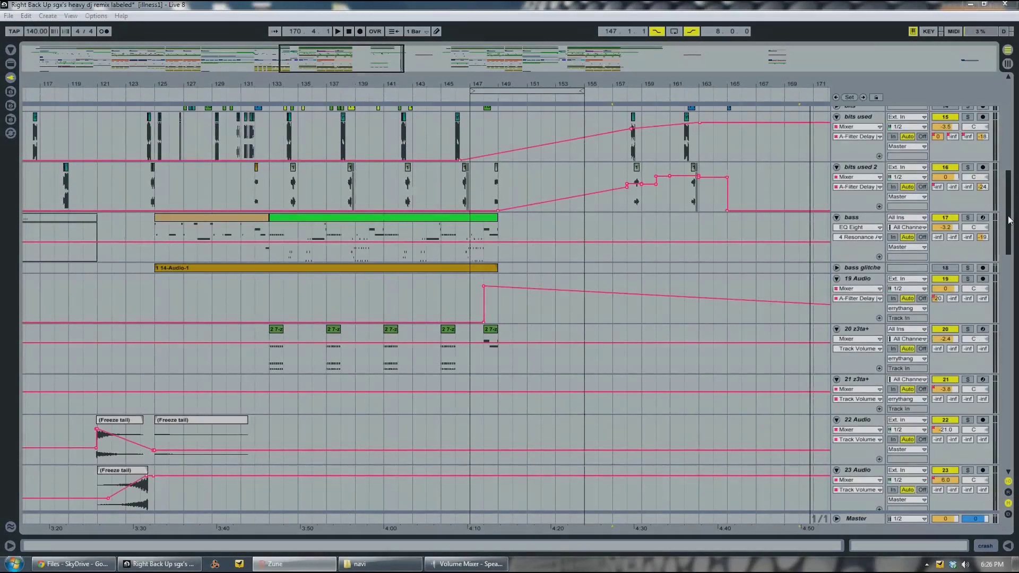
Play the arrangement from about bar 131 and compare the bits used track soloed and in the full mix
drag(1010, 220, 1008, 162)
drag(259, 86, 457, 84)
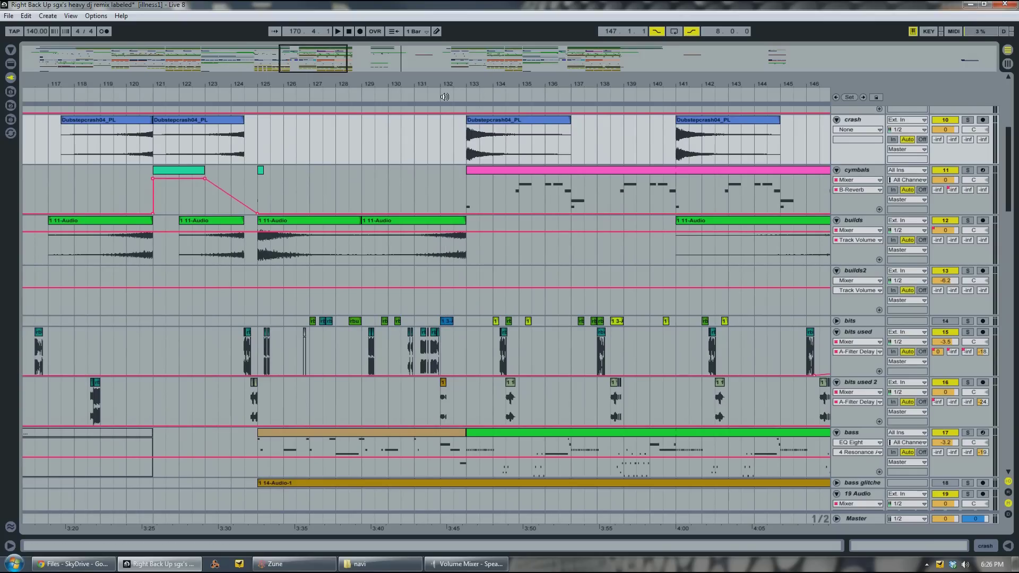
click(410, 97)
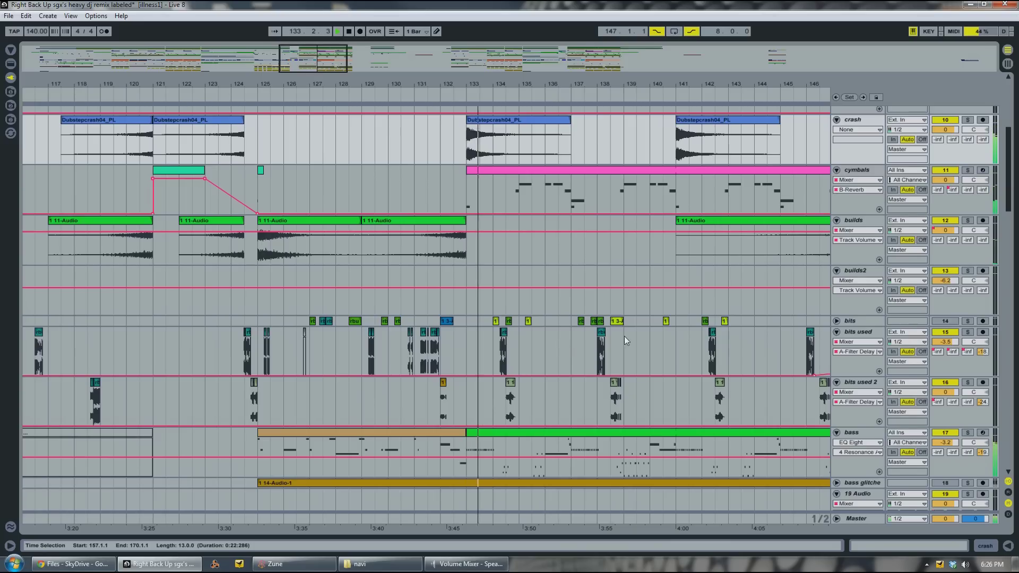
click(967, 333)
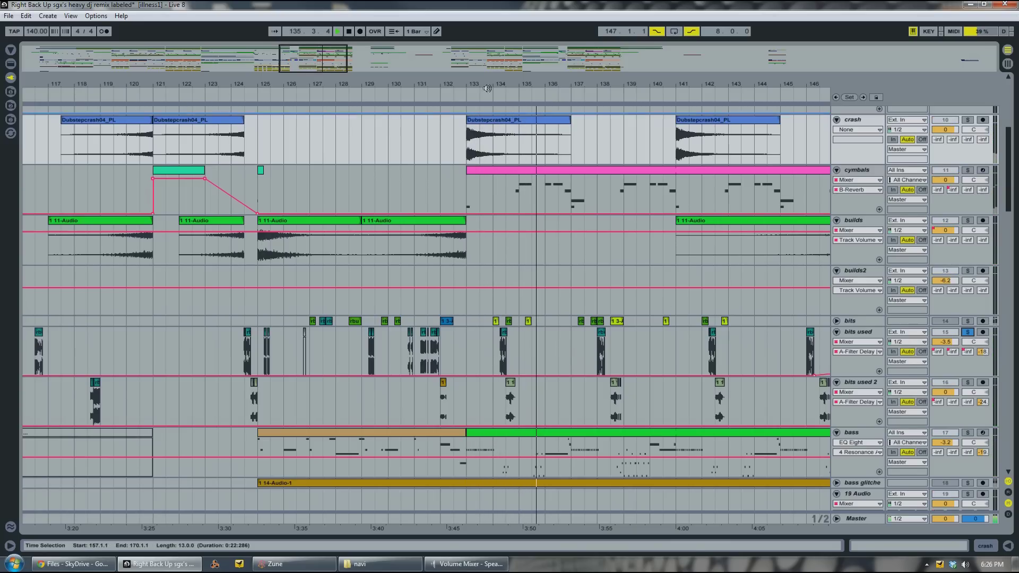
click(532, 169)
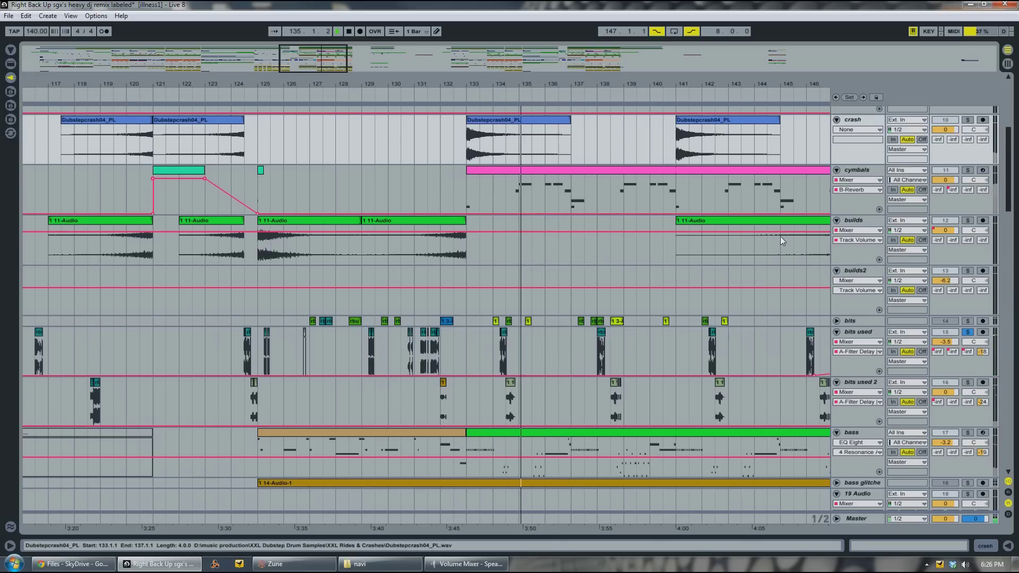
click(968, 333)
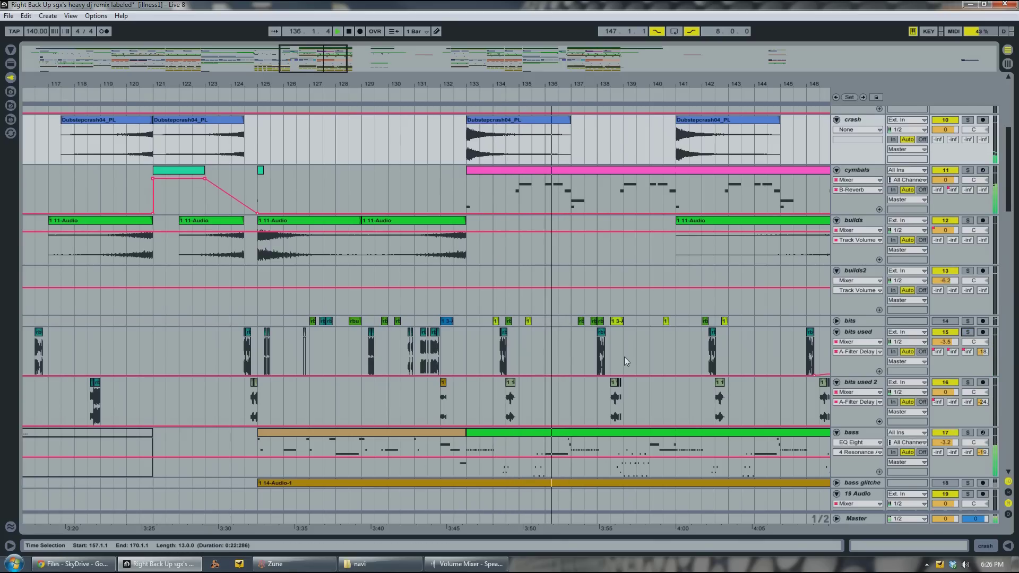
Solo the bits used and bits used 2 tracks together, listen up to bar 146, and stop playback
click(968, 333)
ctrl+click(967, 383)
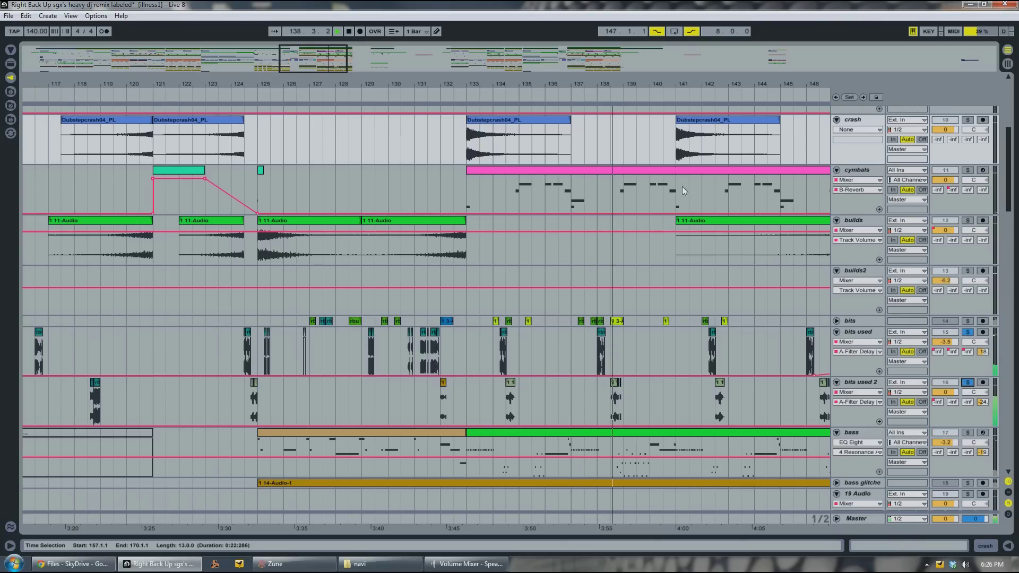
drag(647, 86, 646, 75)
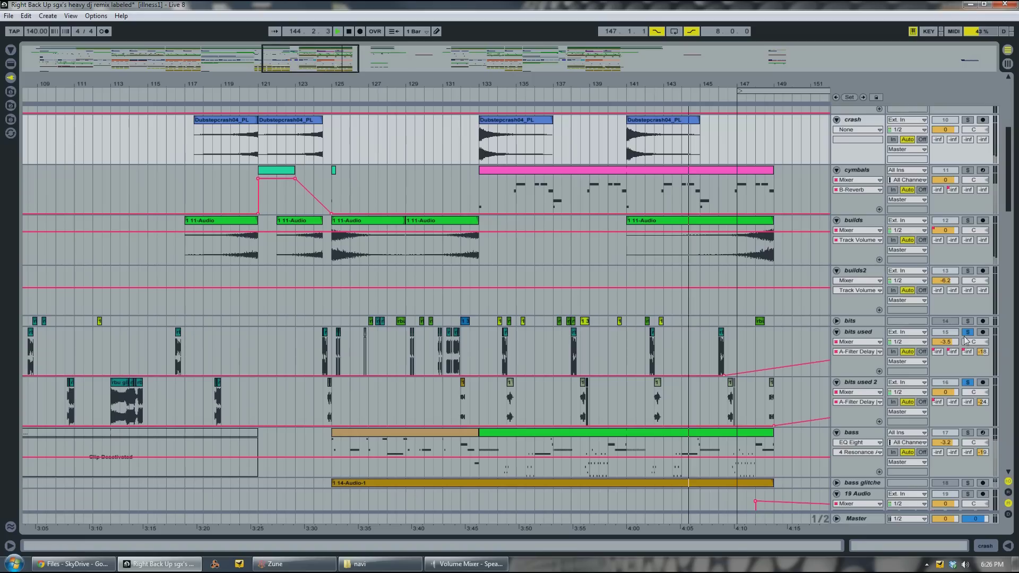
drag(666, 82, 632, 80)
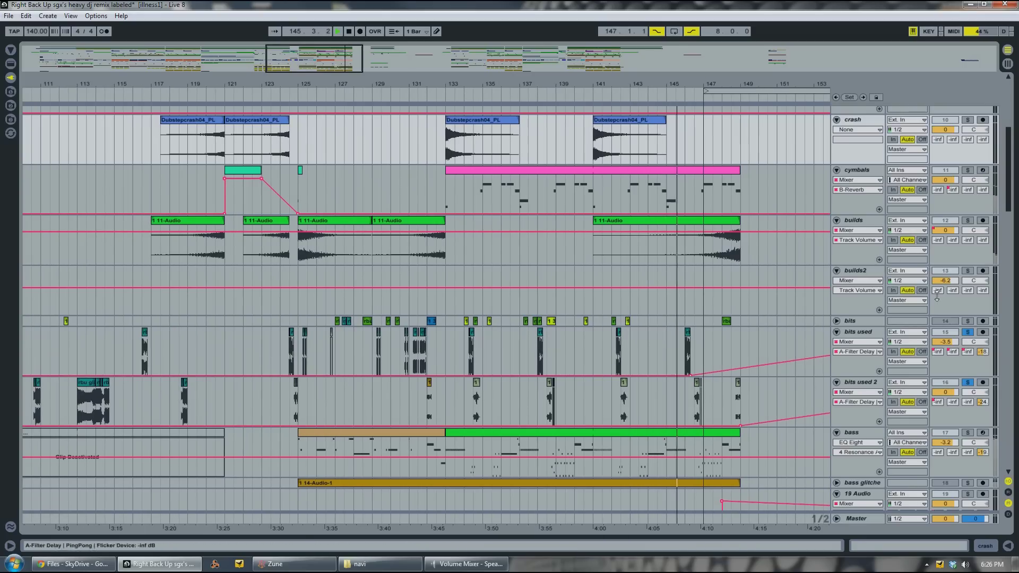
key(space)
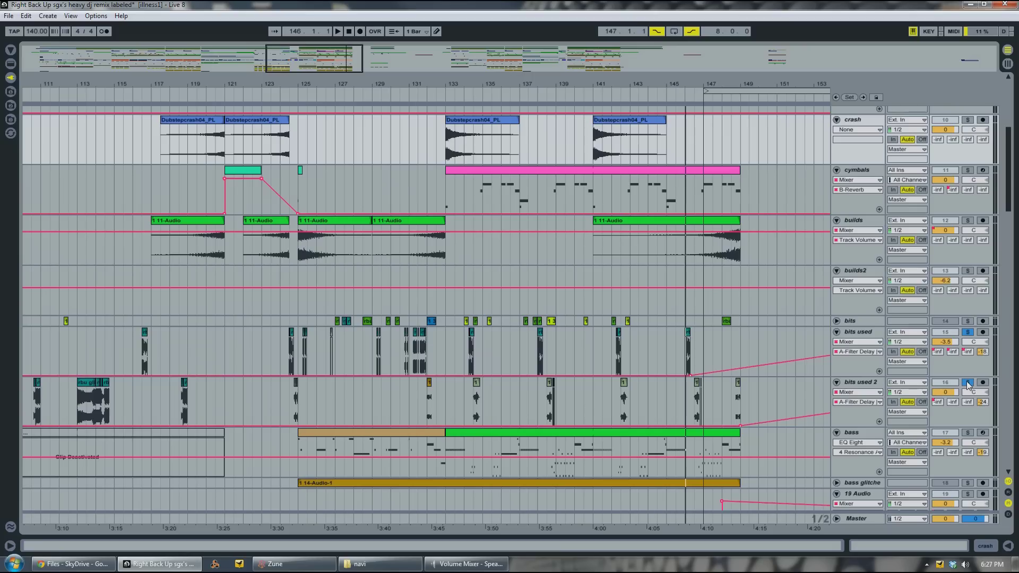
Display the errythang track's device chain and toggle its dblue_Glitch device
drag(1009, 201, 1009, 152)
click(850, 165)
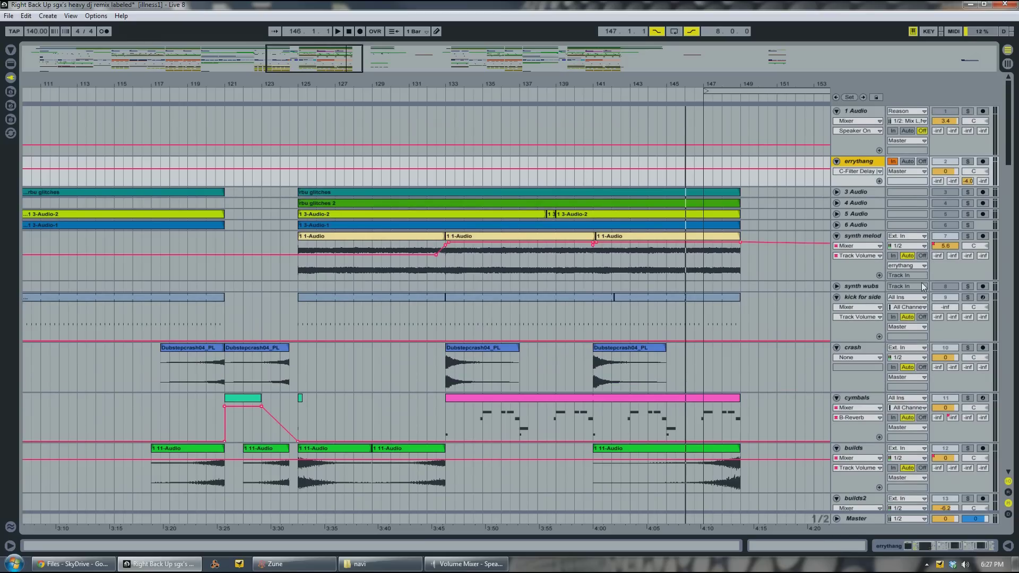
mouse_move(1010, 112)
mouse_down()
mouse_move(1010, 121)
mouse_move(1010, 101)
mouse_up()
click(969, 550)
click(19, 426)
Play the arrangement from bar 141 with the errythang track soloed
click(594, 104)
key(space)
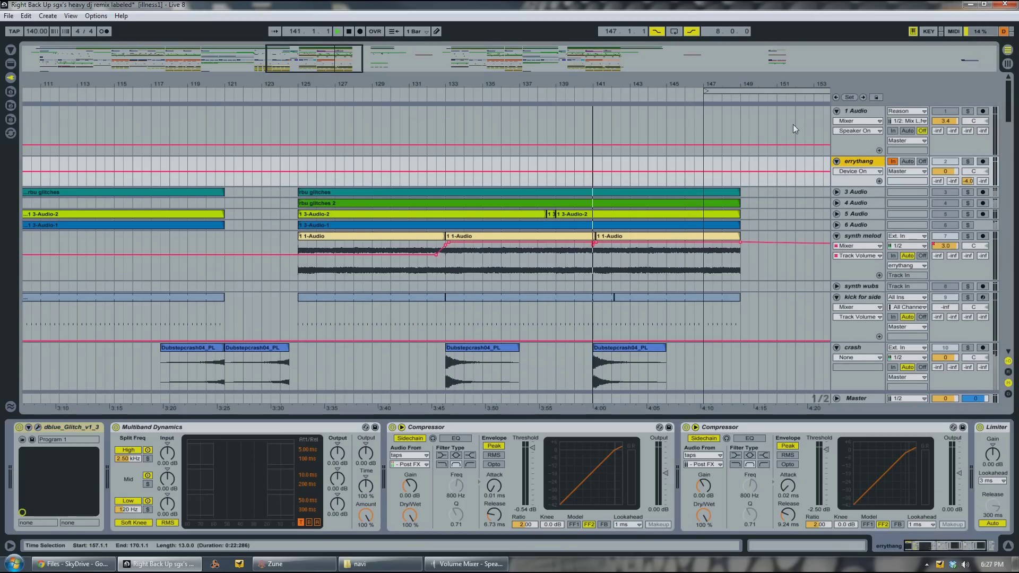
click(967, 161)
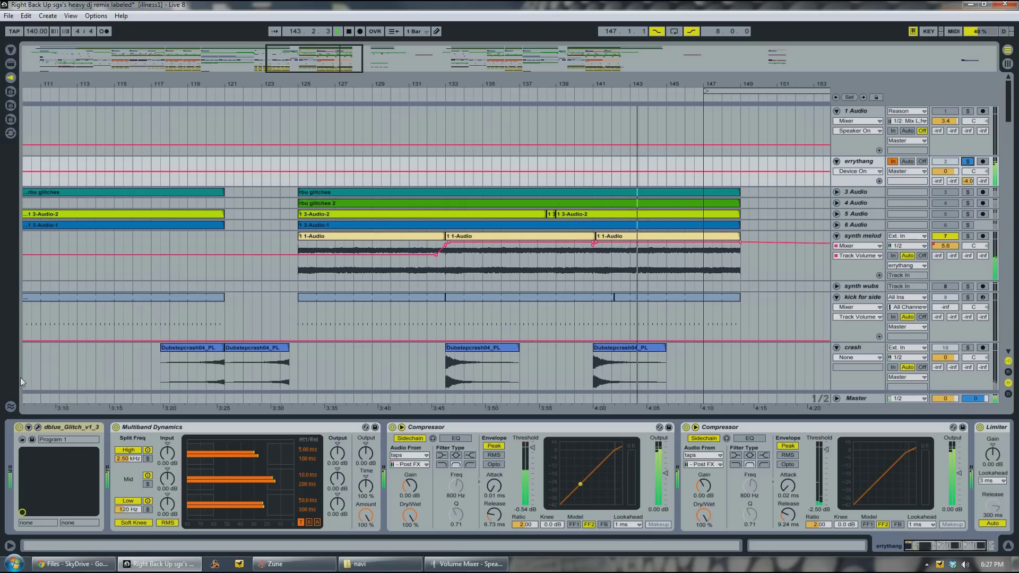
View the dblue_Glitch plug-in window on the errythang track during playback, and close it
click(45, 425)
click(38, 427)
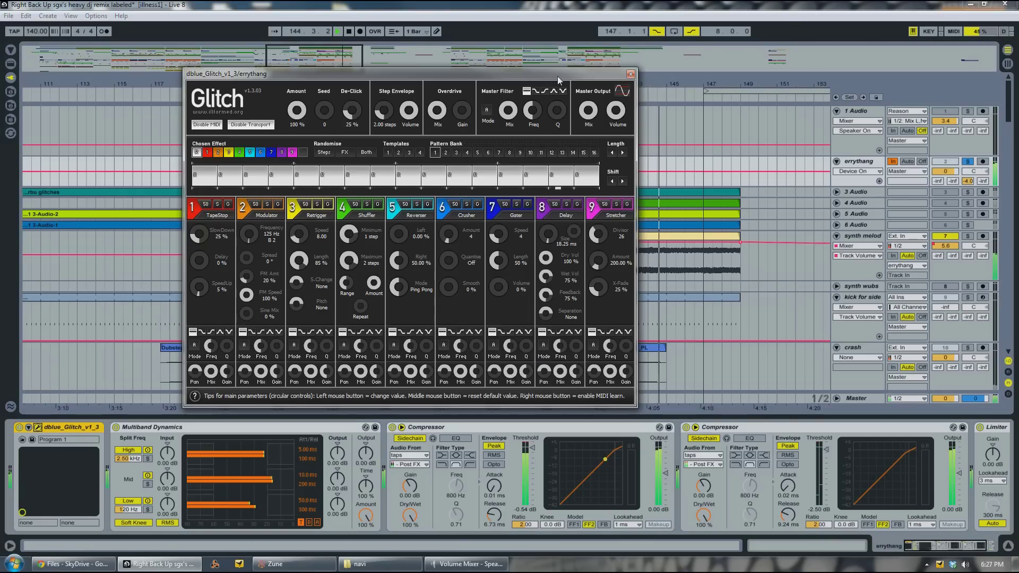
drag(552, 71, 534, 85)
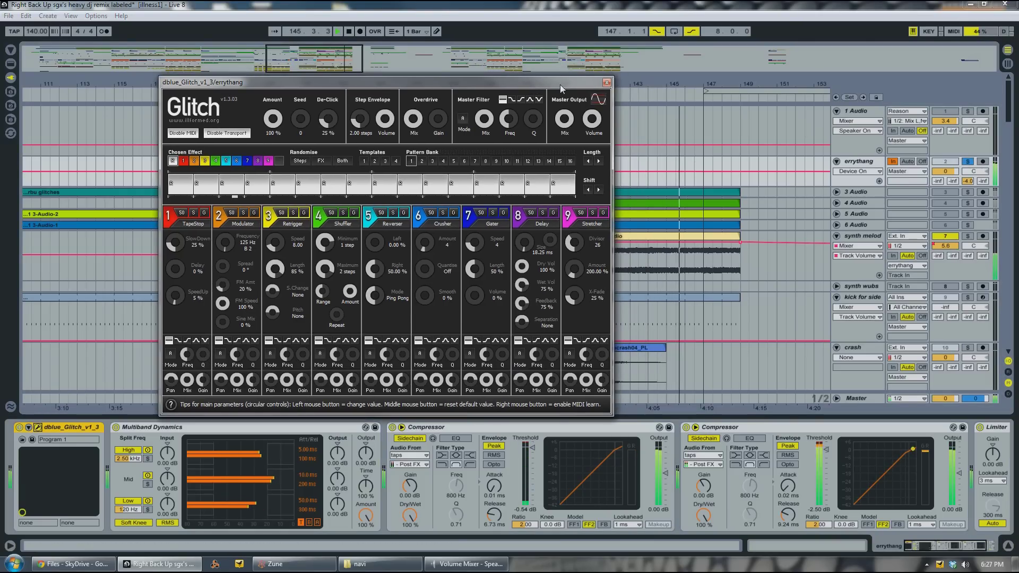
click(607, 83)
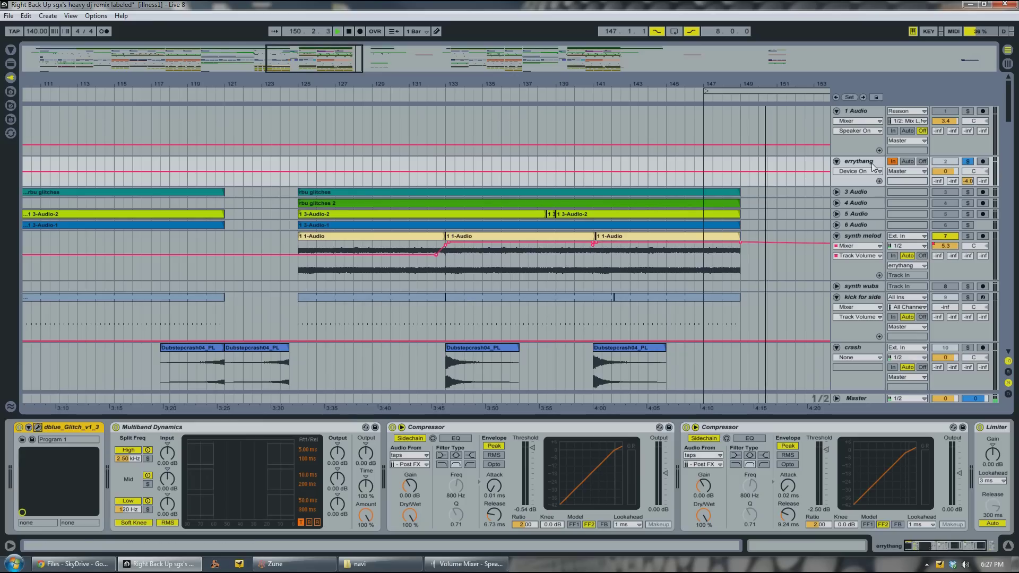
Try to freeze the errythang track
click(863, 162)
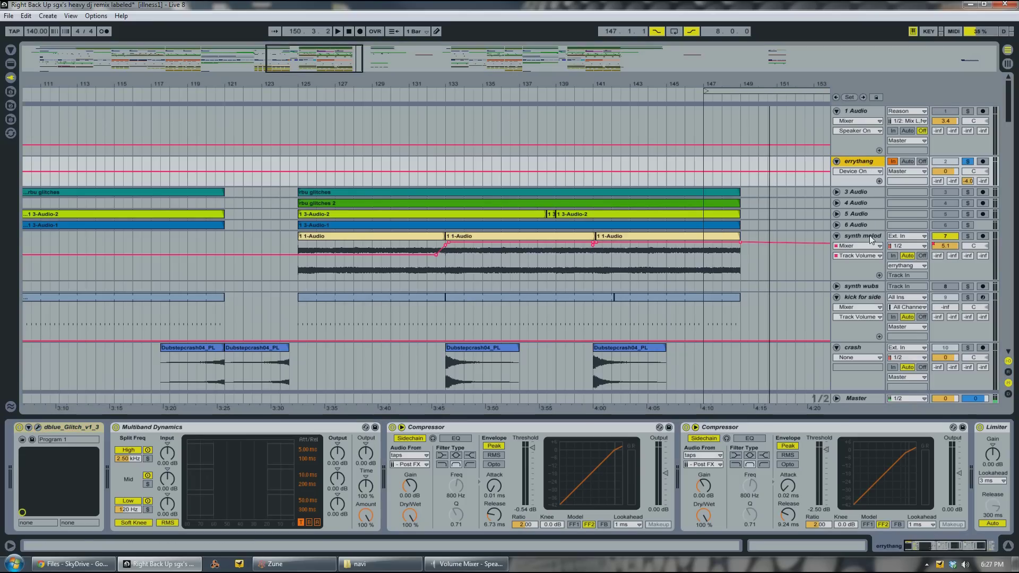
right_click(857, 159)
click(899, 226)
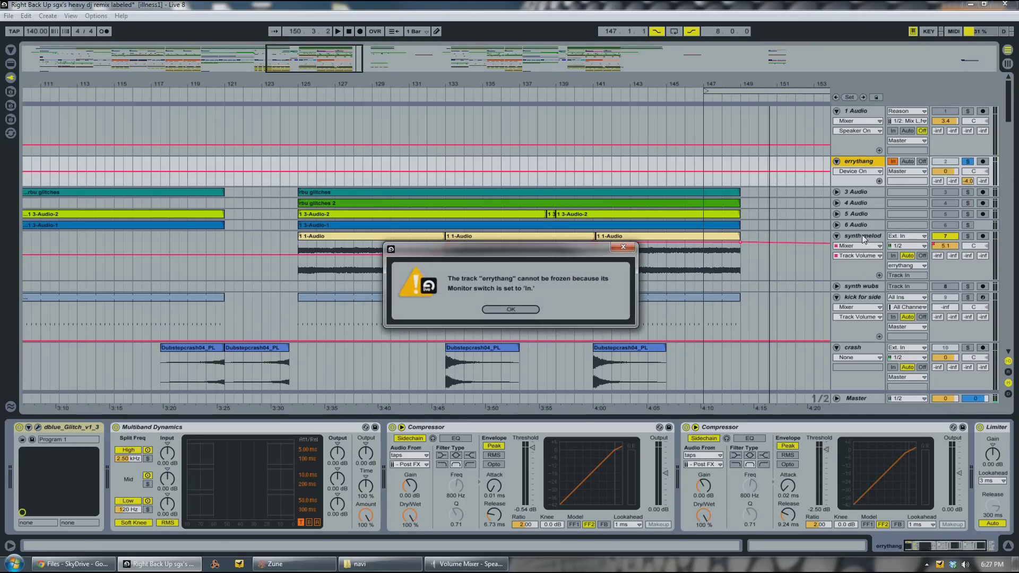
click(525, 308)
click(540, 428)
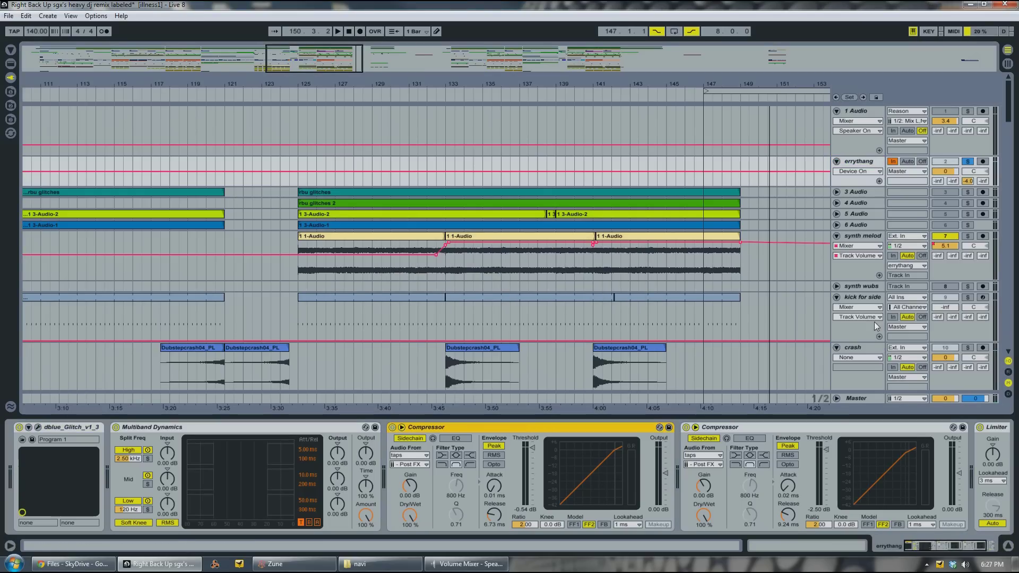
Insert a new audio track directly below the errythang track and unfold it
click(863, 161)
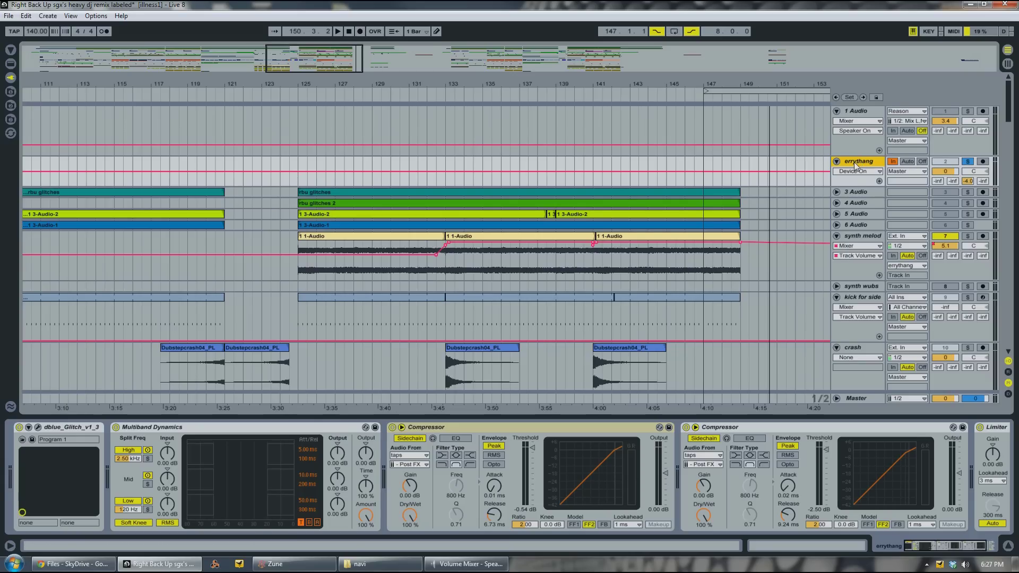
key(ctrl+t)
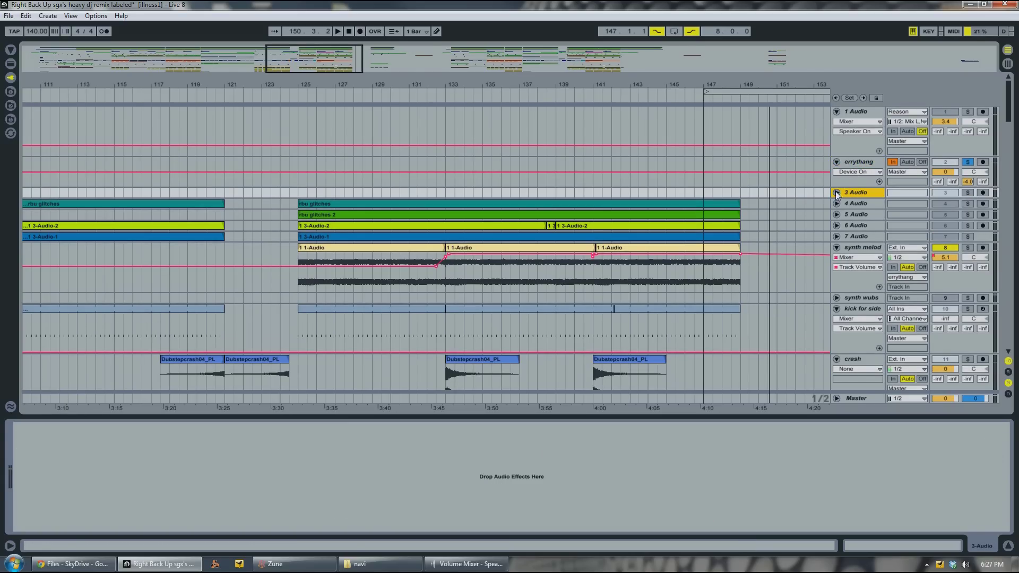
click(837, 193)
Mark bars 125 to 149 on the errythang track, and view the bits and bass tracks further down the arrangement
drag(745, 177, 300, 181)
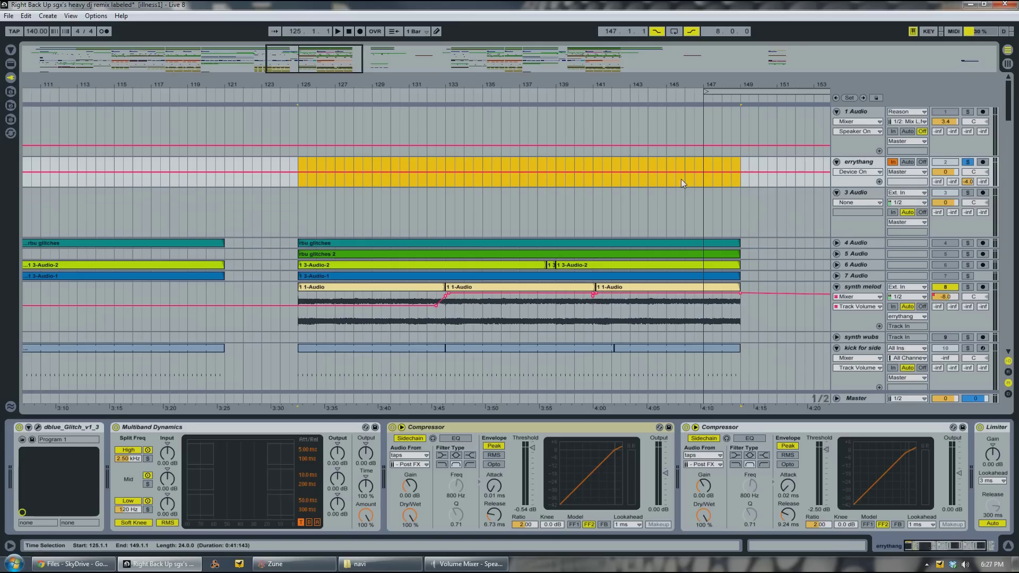
click(449, 168)
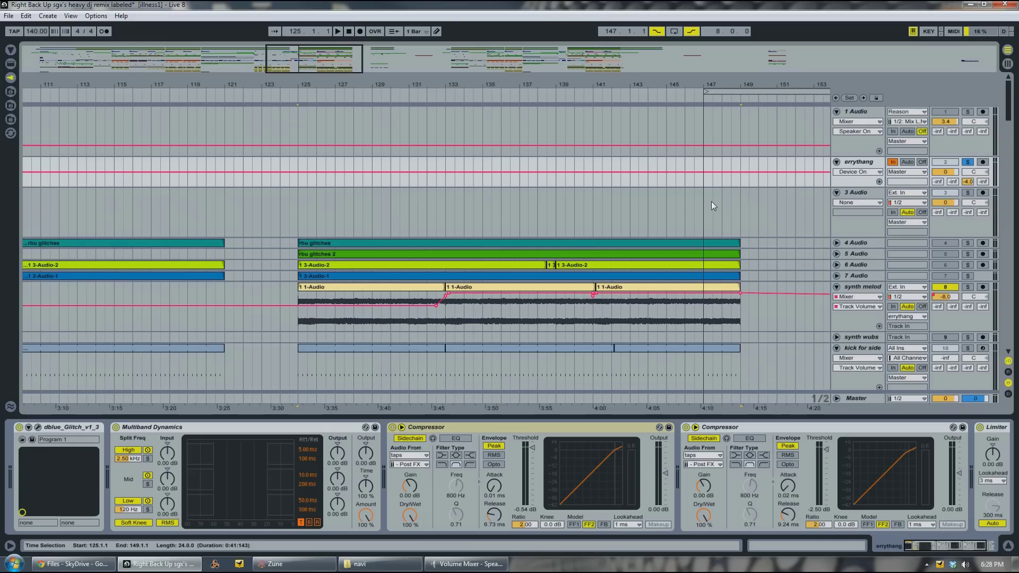
click(858, 164)
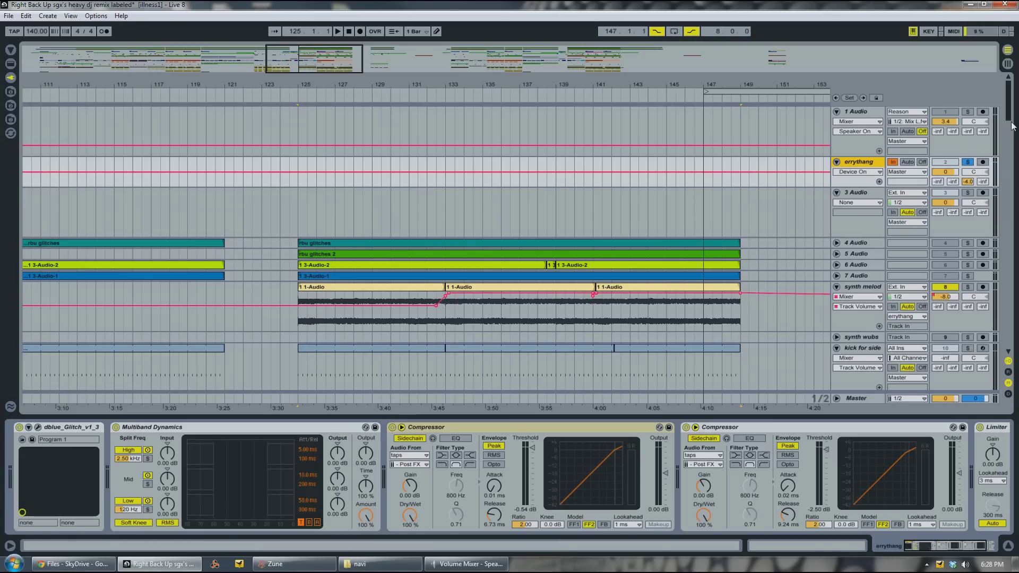
drag(1011, 118, 1008, 173)
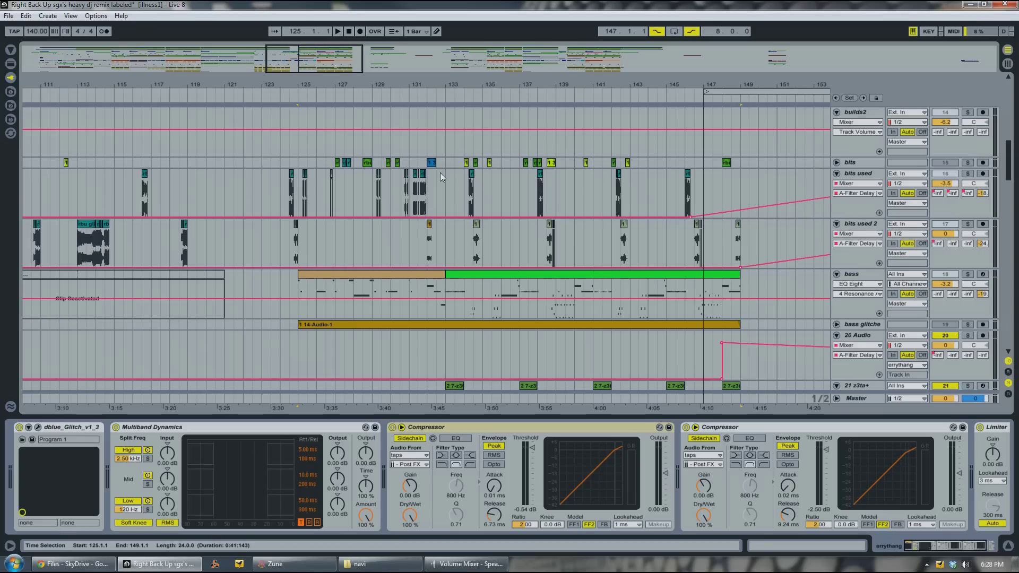
Play from about bar 129, solo and unsolo the bits used track, and inspect its clips between bars 125 and 137 up close
click(389, 95)
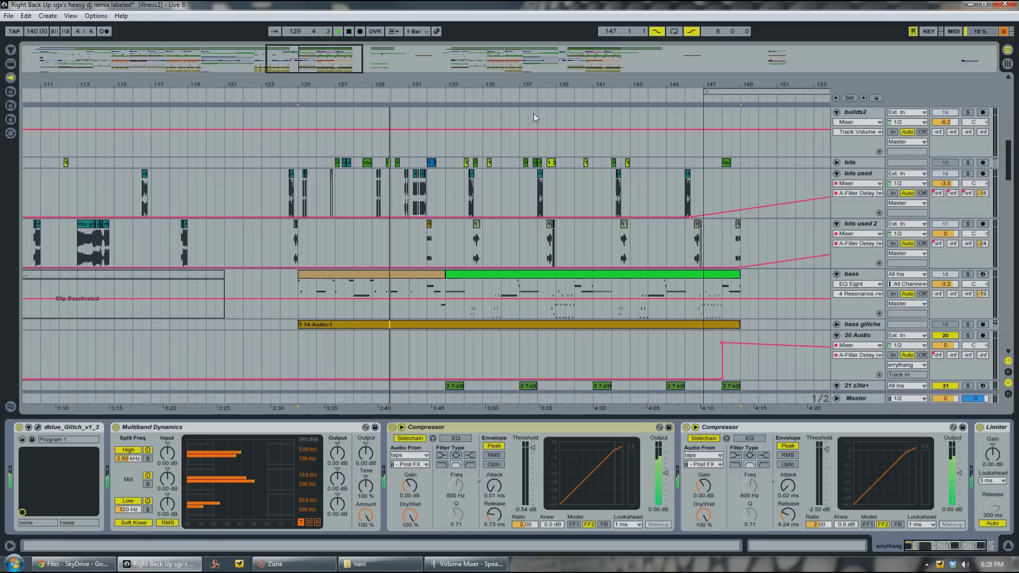
click(969, 174)
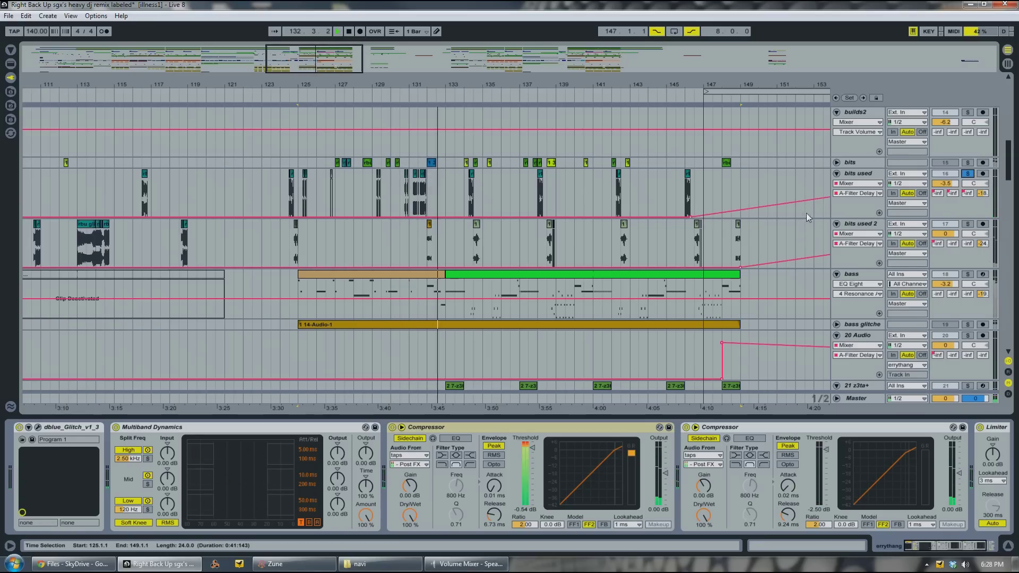
click(968, 174)
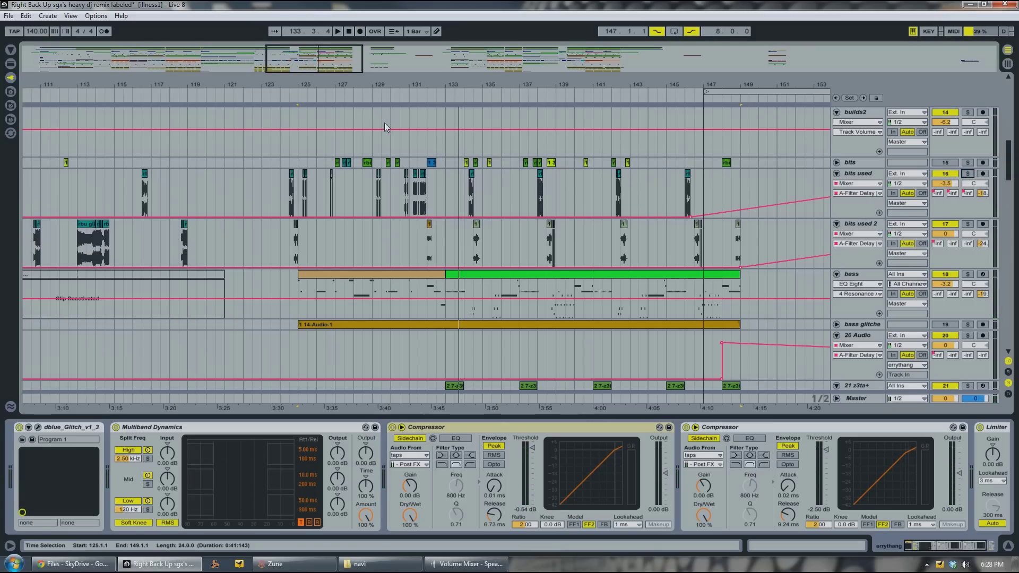
drag(402, 88, 404, 103)
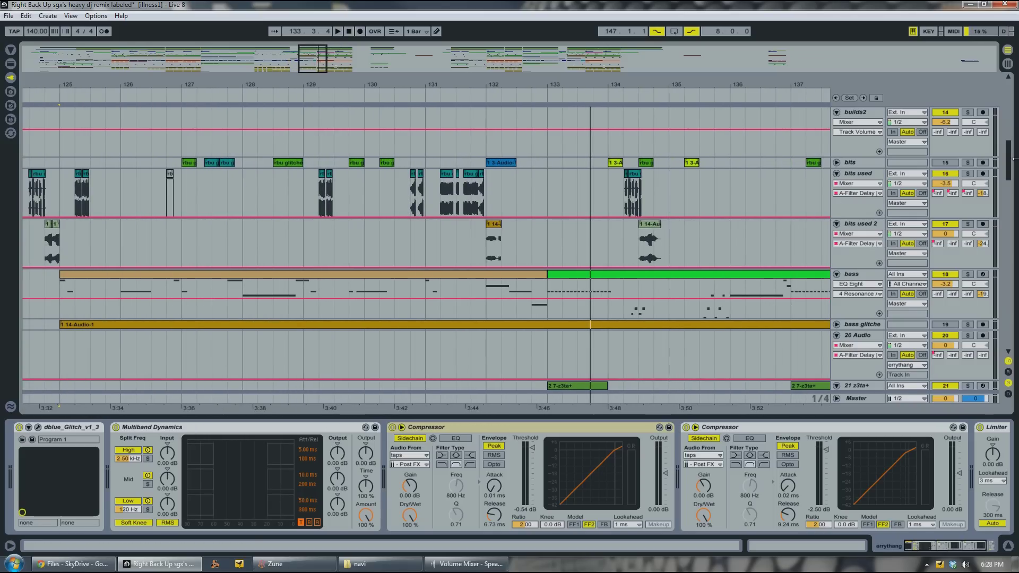
drag(1011, 169, 1014, 172)
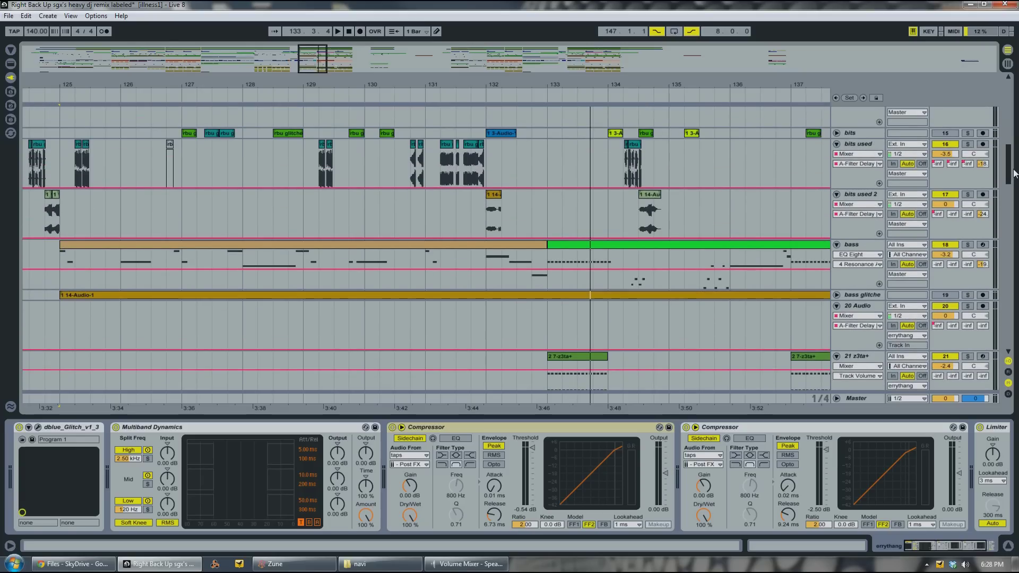
drag(576, 83, 575, 59)
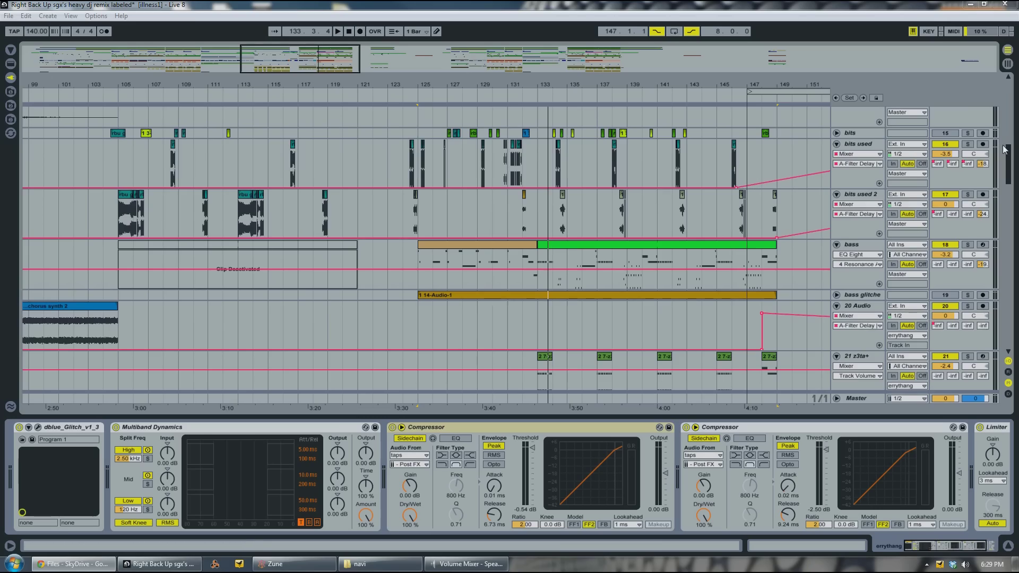
Solo the bass track, play it from bar 125, and view its device chain through the Compressor, EQ Eight and Spectrum
drag(1008, 160, 1009, 182)
click(968, 185)
key(space)
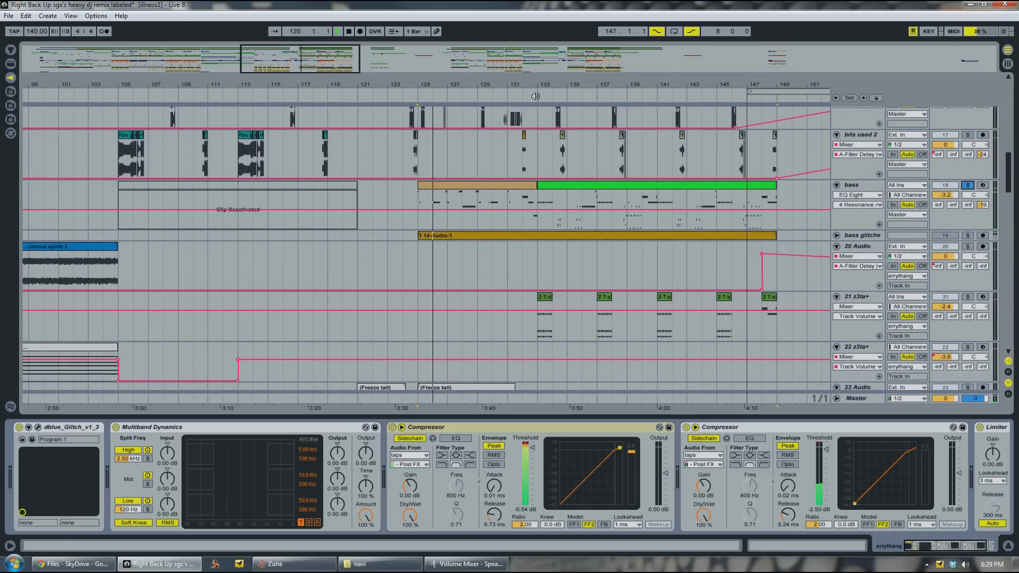
click(771, 202)
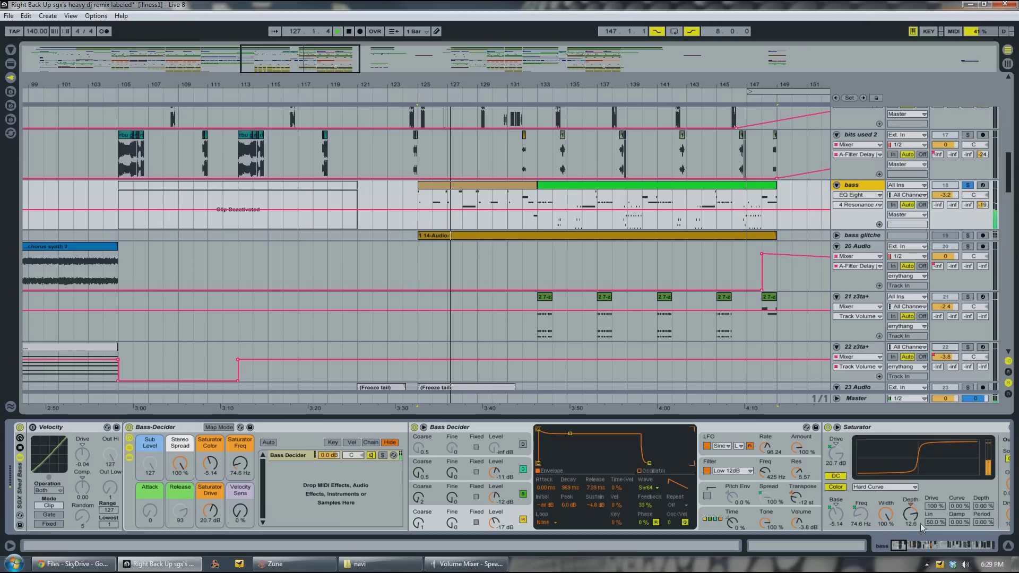
click(929, 542)
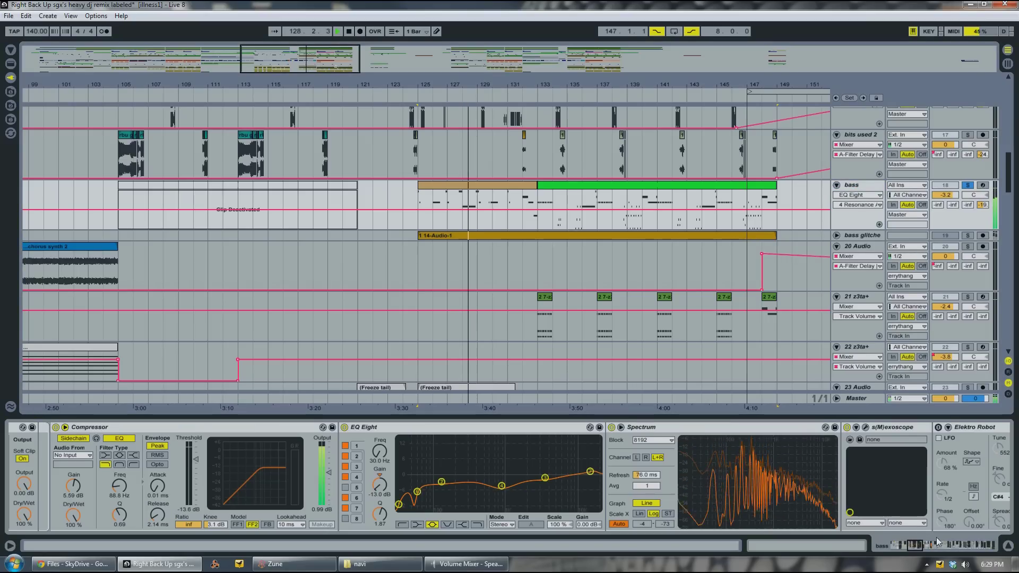
Open the green bass clip at bars 133 to 149 to view its Auto Filter frequency envelope, and return to the device chain
double_click(706, 185)
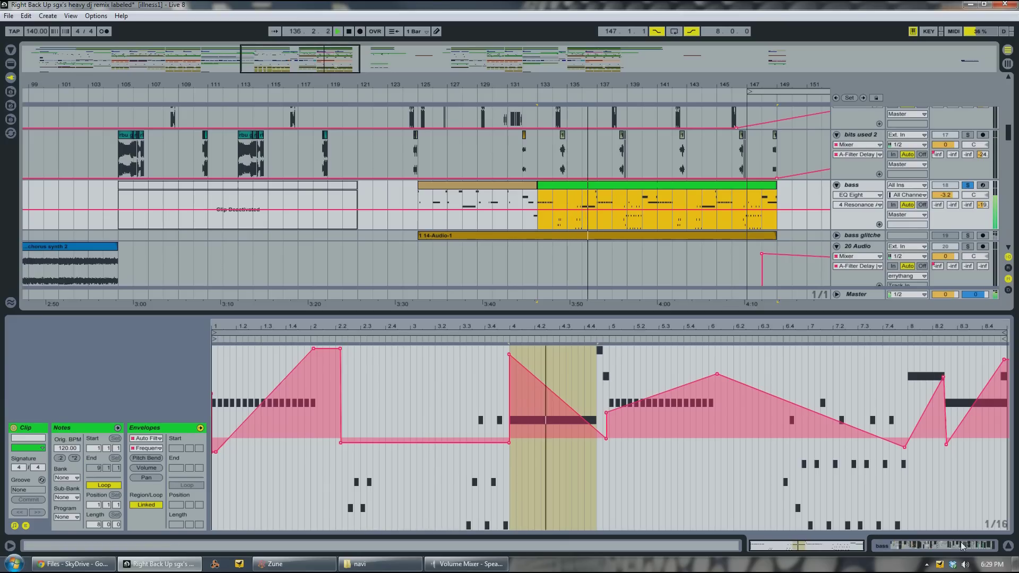
click(969, 220)
click(944, 543)
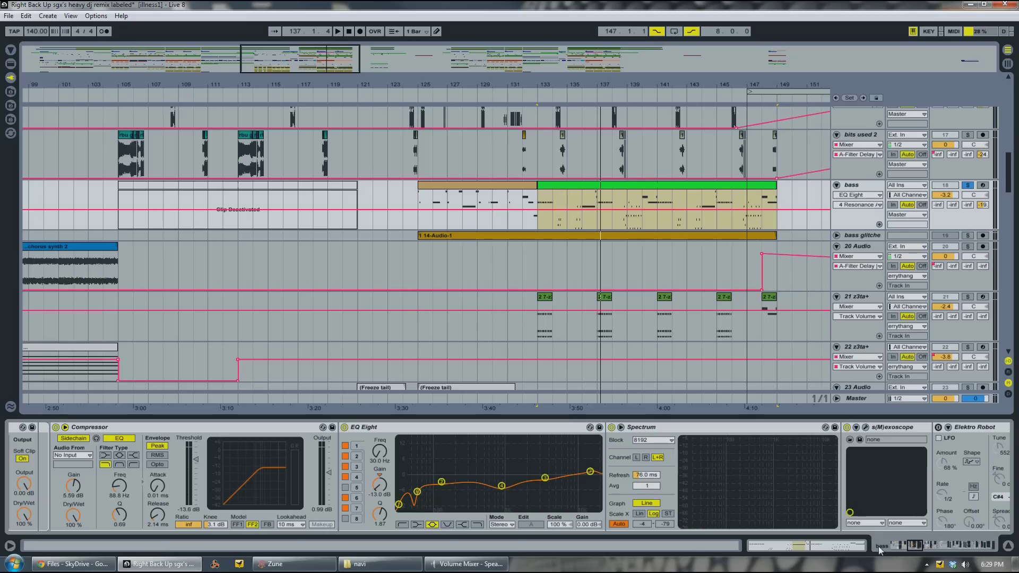
Examine the bass track's device chain from Velocity to the final Spectrum, highlight its Auto Filter, and unsolo the track
drag(912, 549, 855, 553)
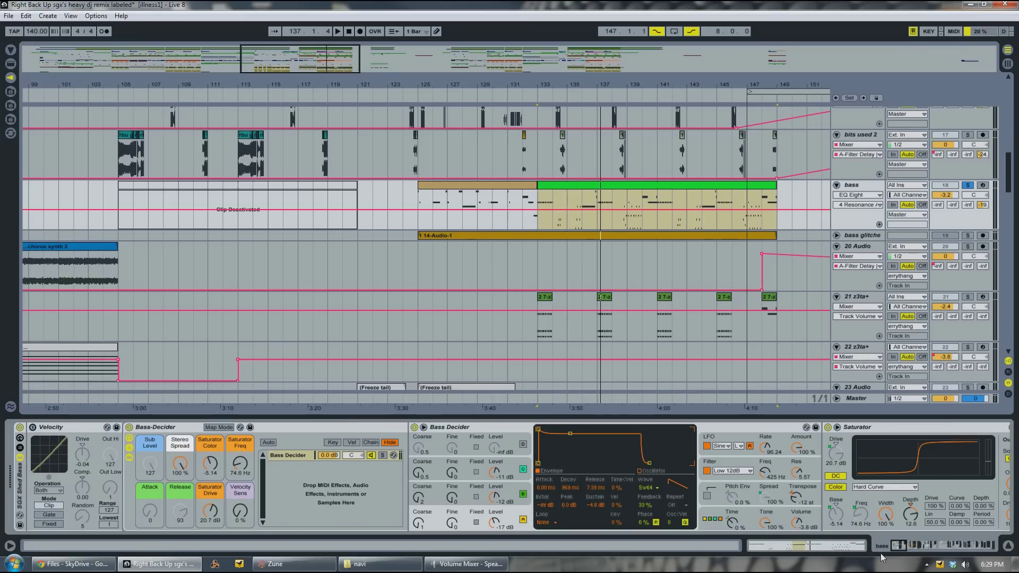
drag(901, 549, 990, 511)
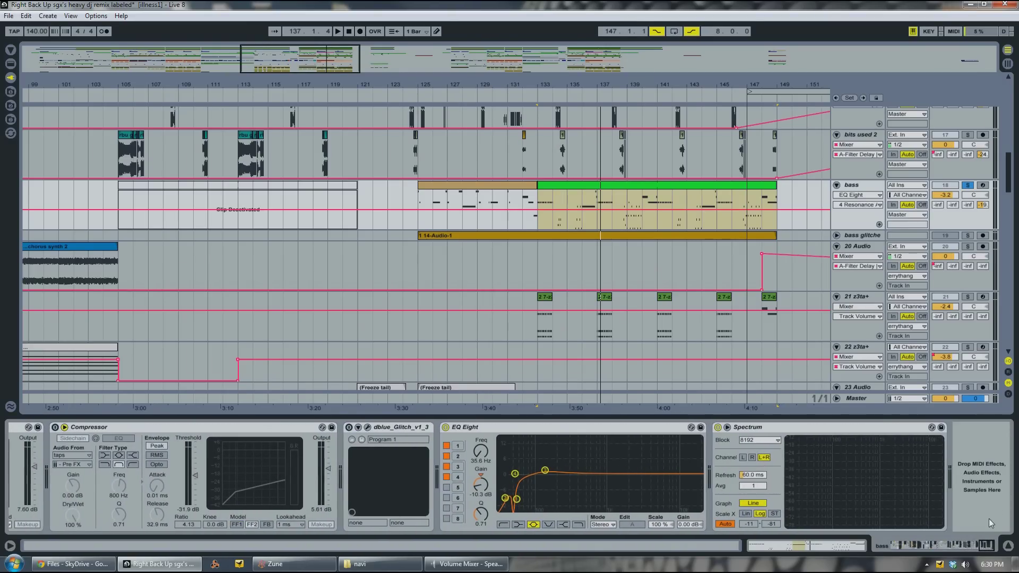
click(987, 544)
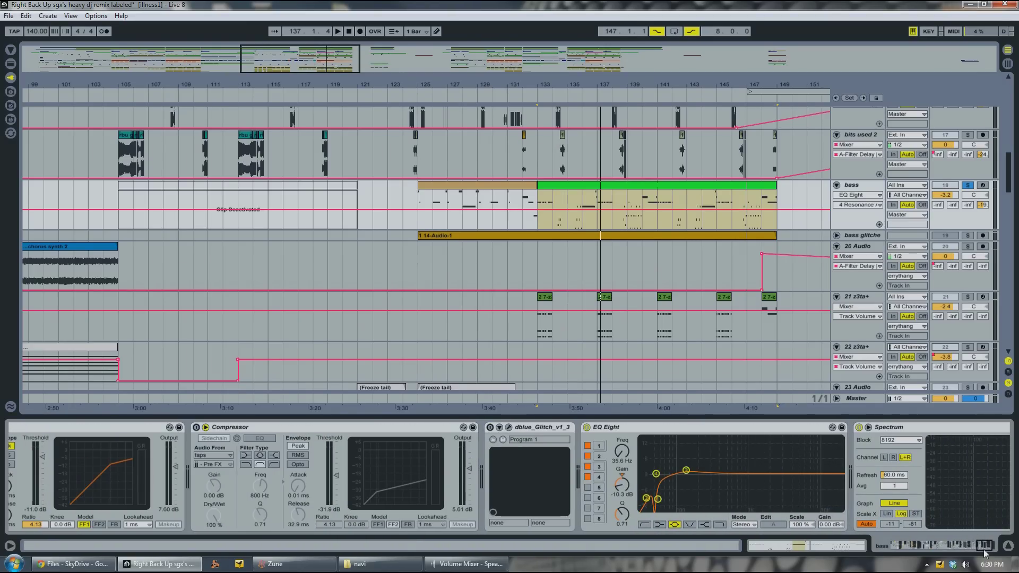
click(986, 550)
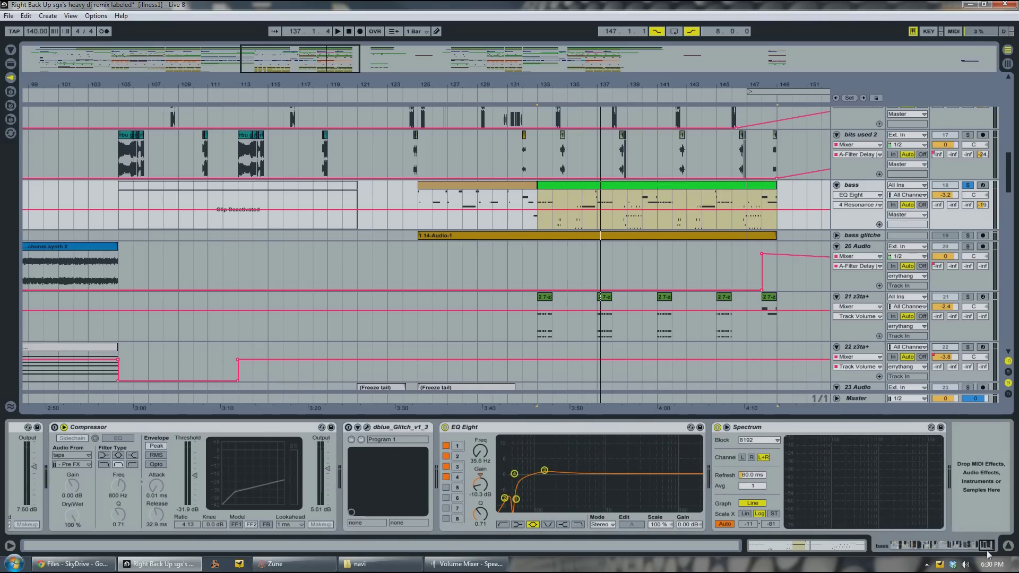
drag(988, 546, 954, 569)
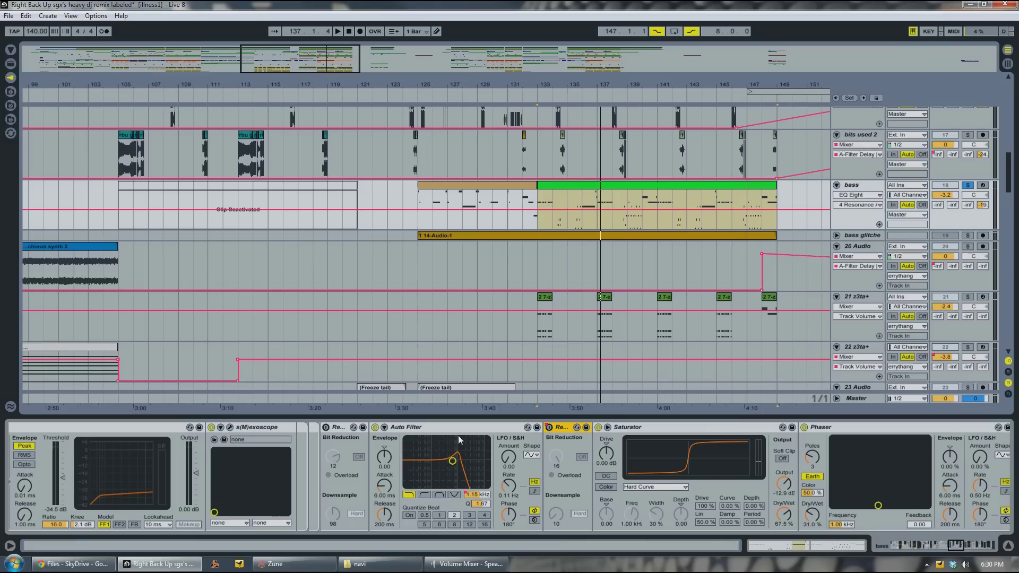
click(431, 430)
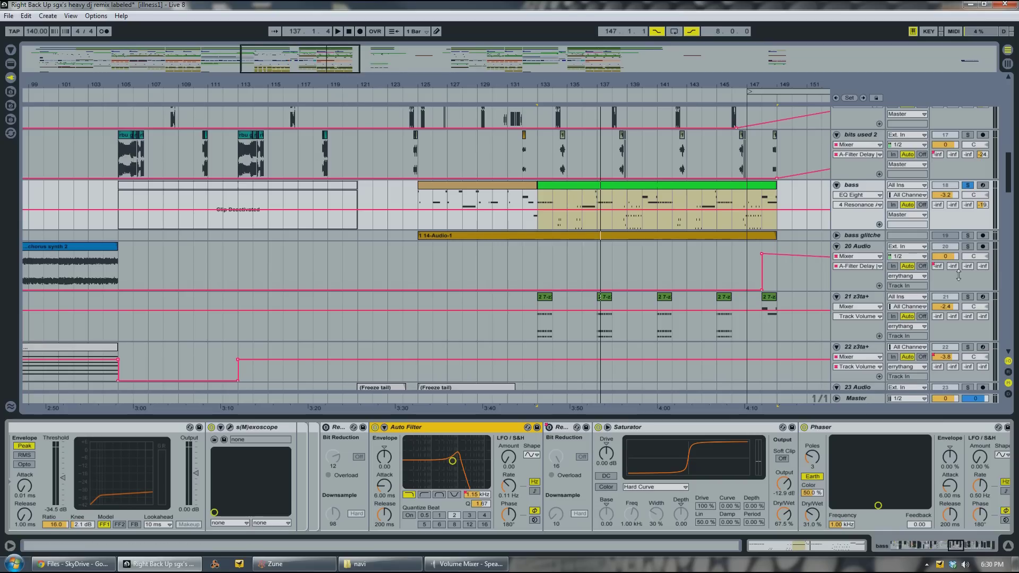
click(968, 187)
Show the devices of the 27 Drum Rack track and view the Impulse on the first pad of the bottom row
drag(1012, 174, 1012, 230)
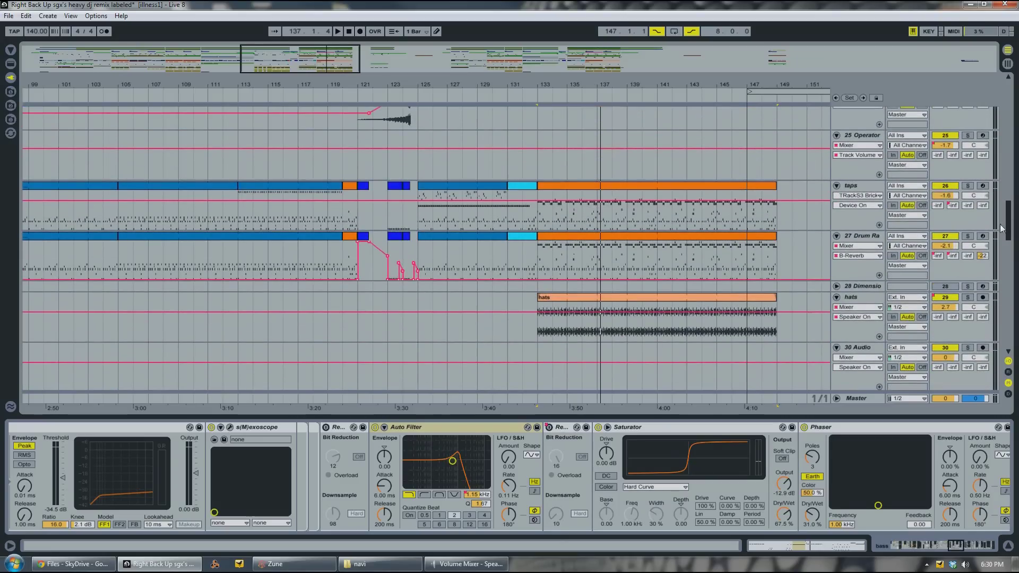
click(847, 237)
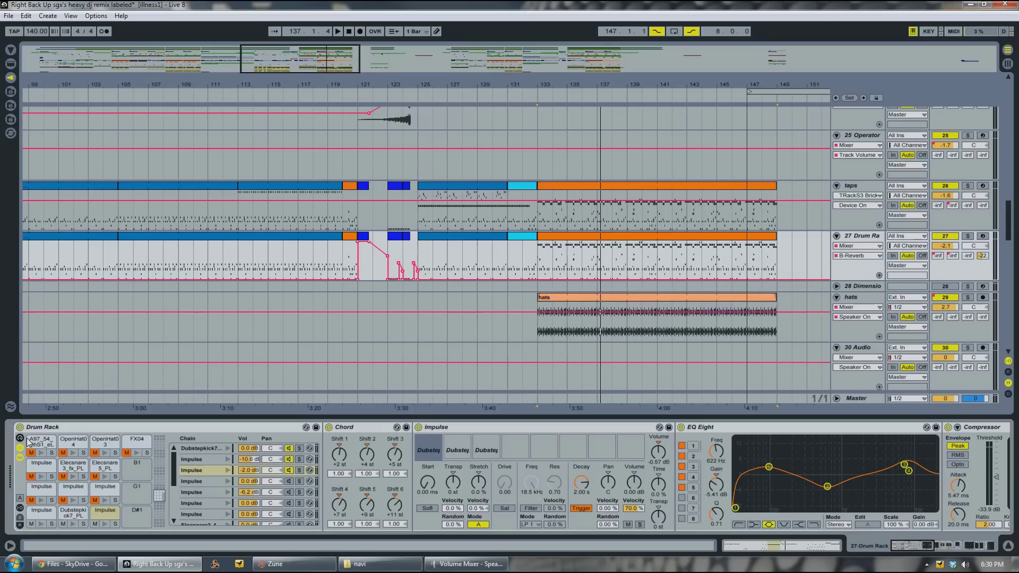
click(68, 430)
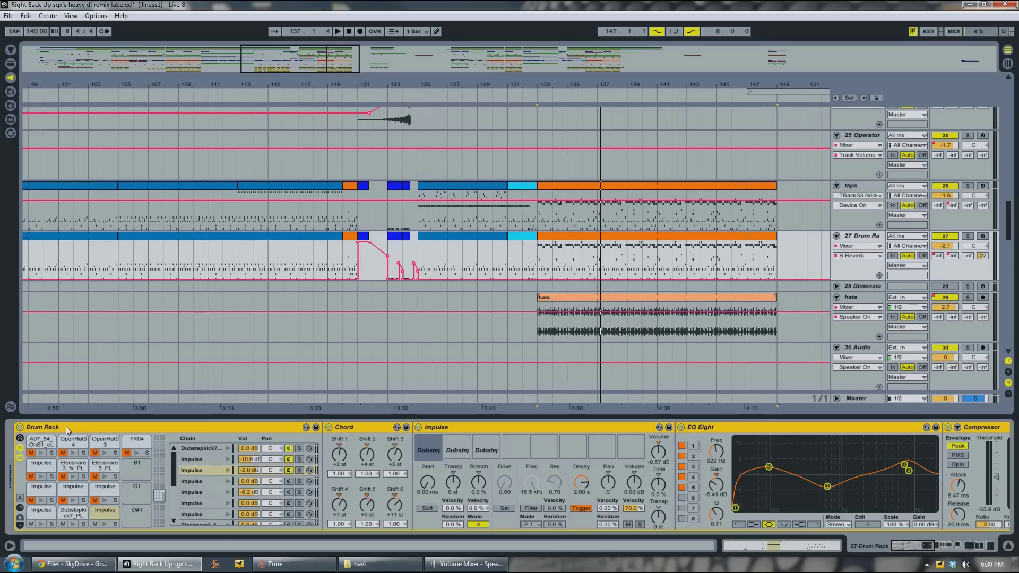
click(36, 514)
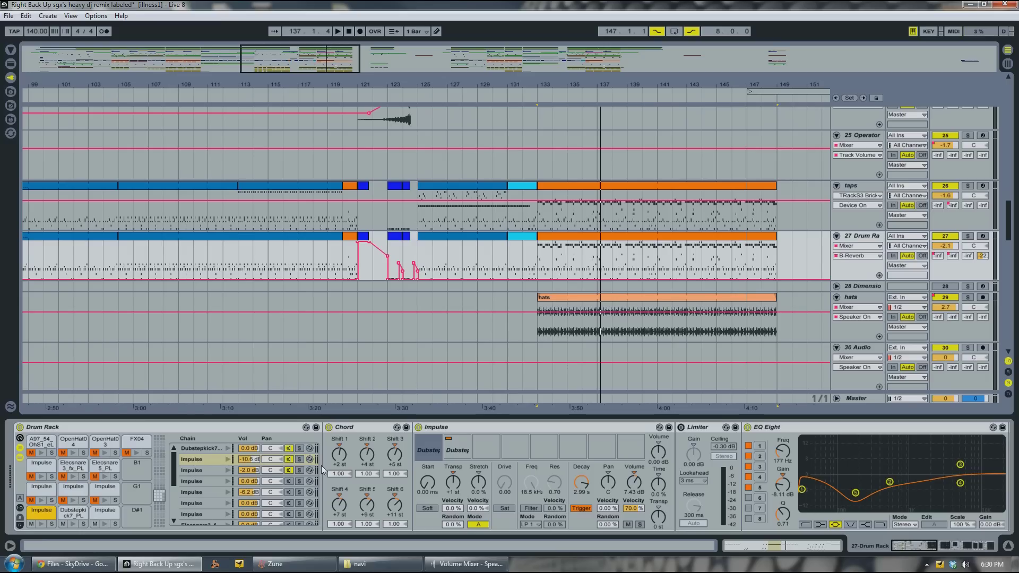
click(467, 427)
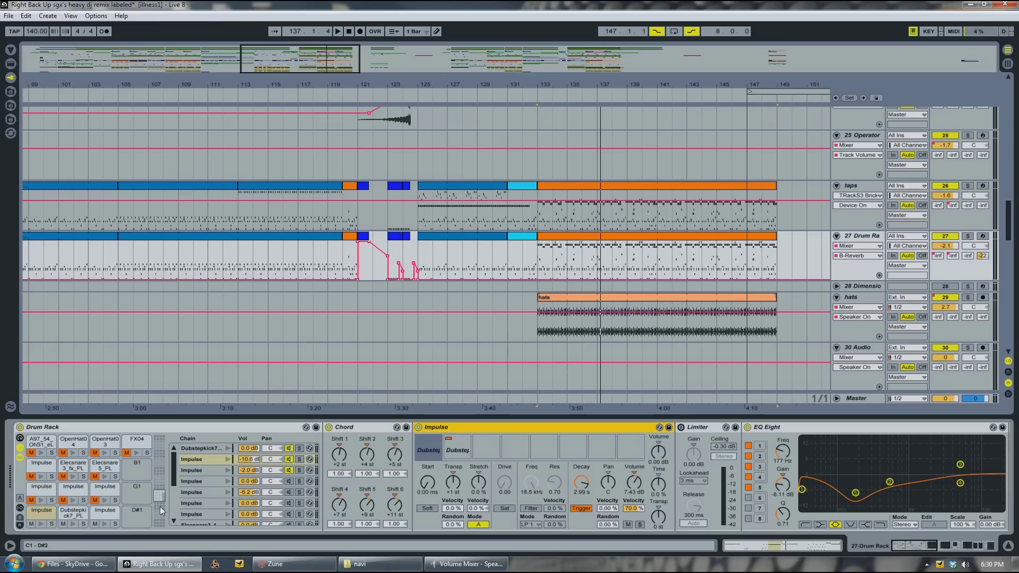
Select the D1 Impulse snare pad, audition it, and highlight its Impulse and Chord devices
click(103, 512)
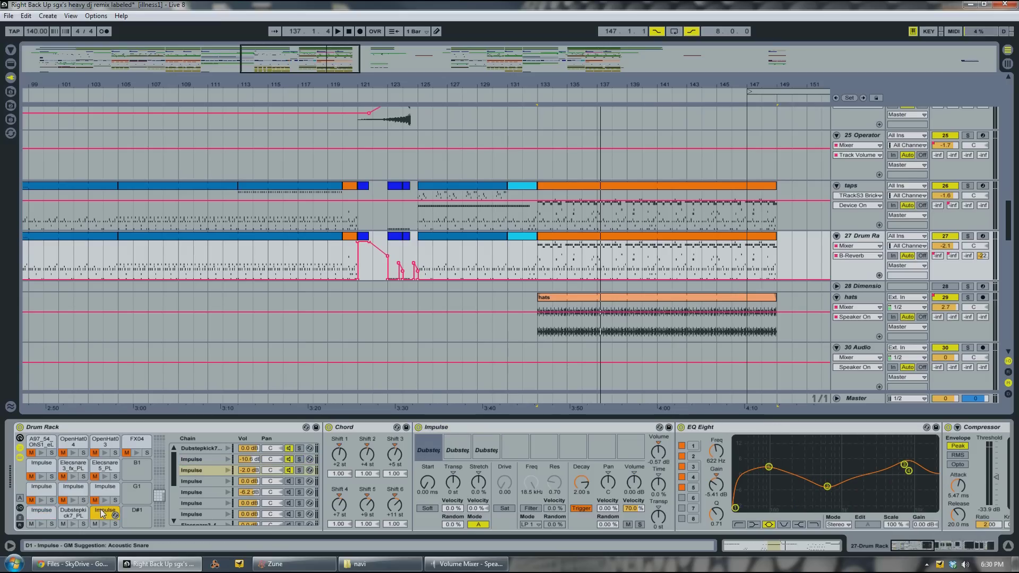
click(106, 524)
click(106, 524)
mouse_move(445, 452)
click(446, 429)
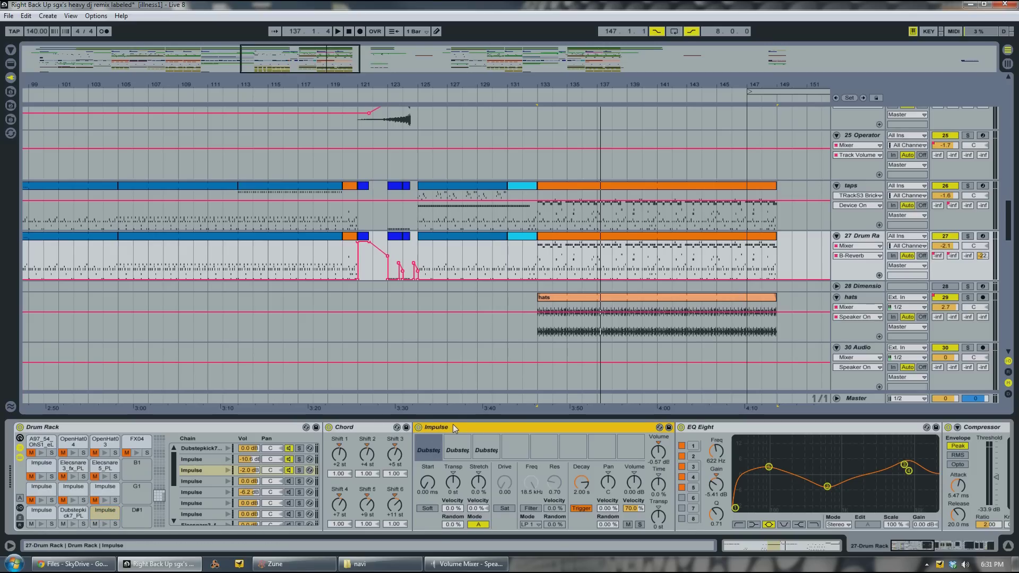
click(355, 430)
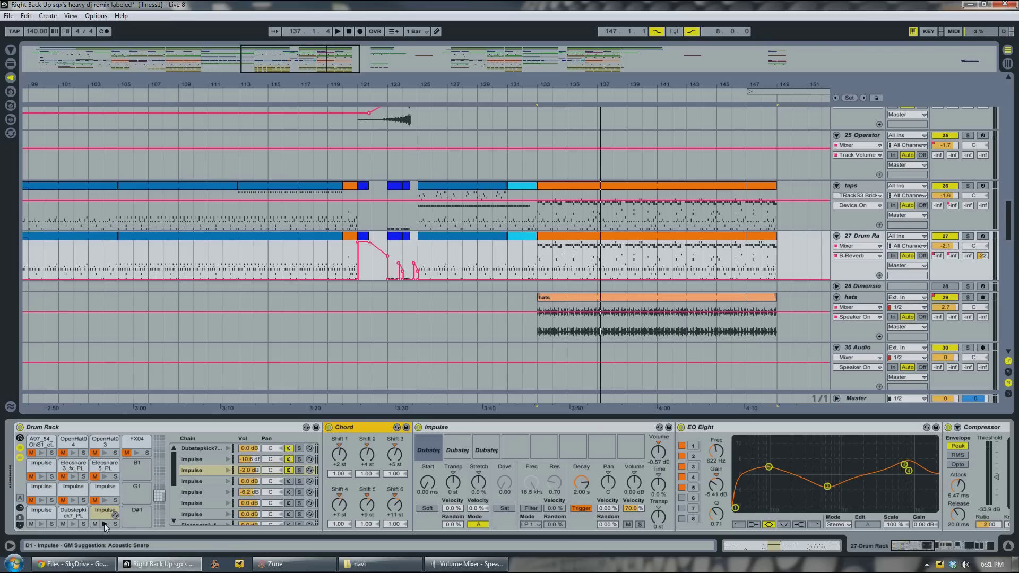
Audition the D1 snare pad with its Chord device on, switched off, and switched back on
click(105, 524)
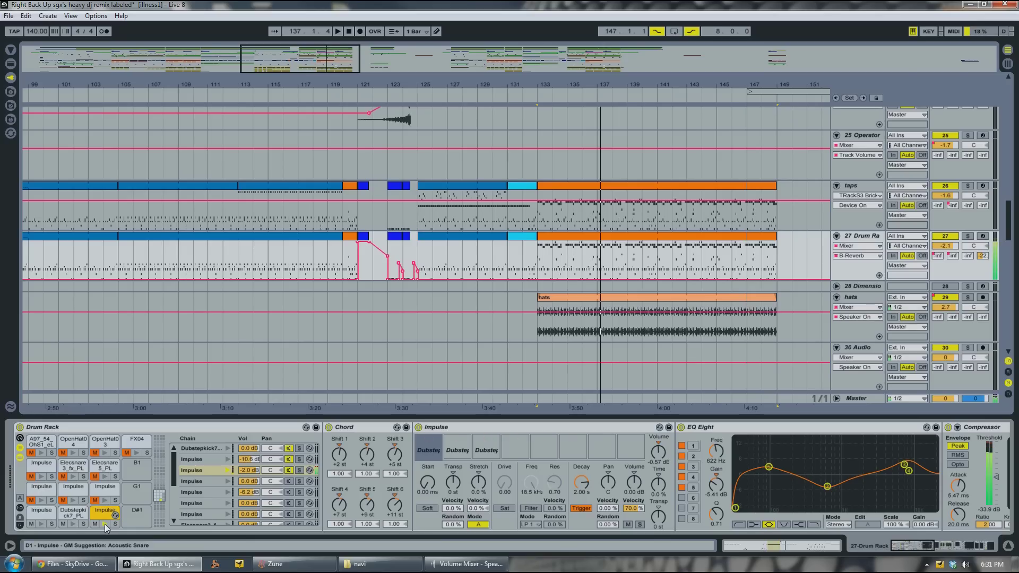
click(104, 524)
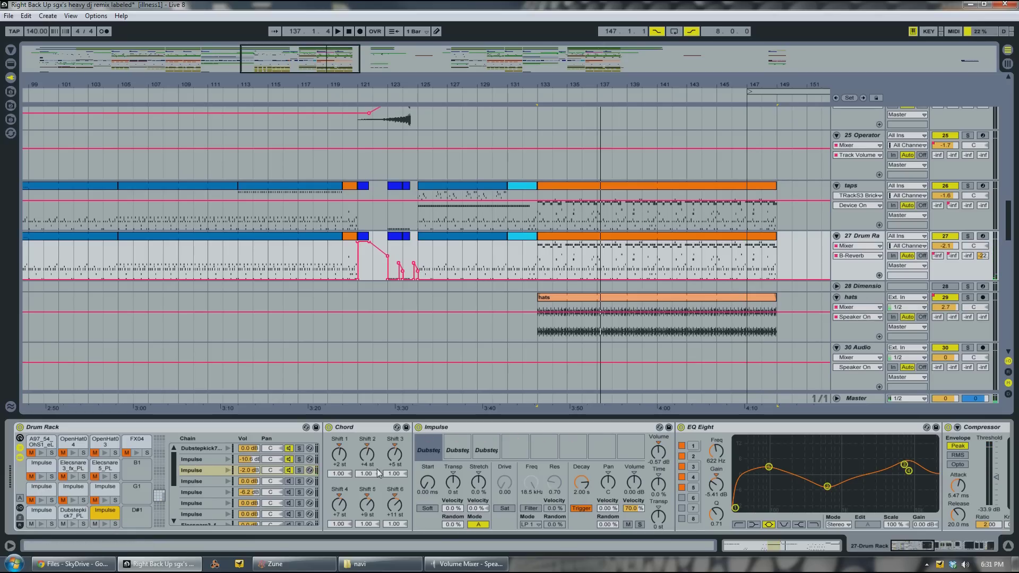
click(329, 427)
click(103, 524)
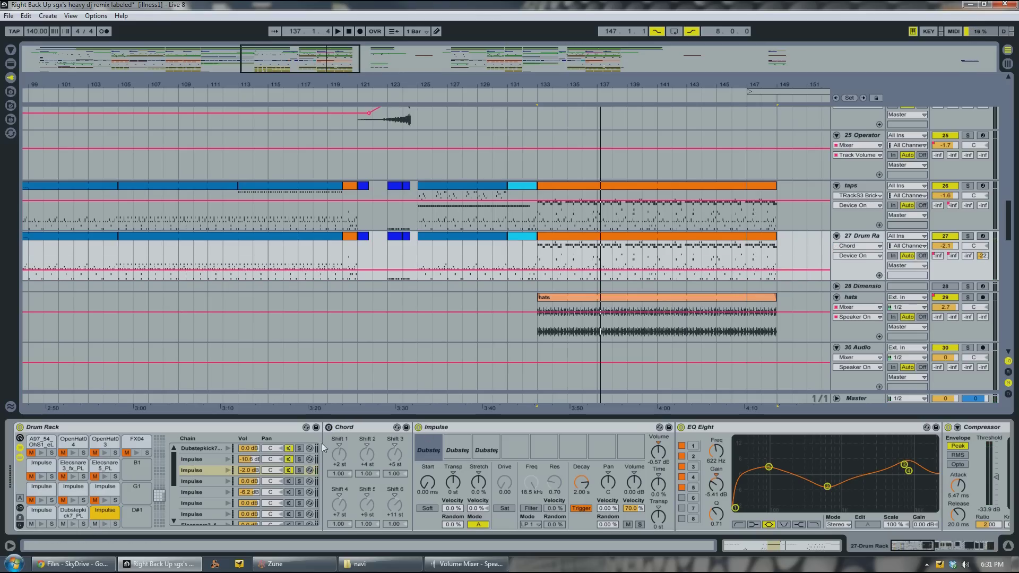
click(329, 427)
click(106, 524)
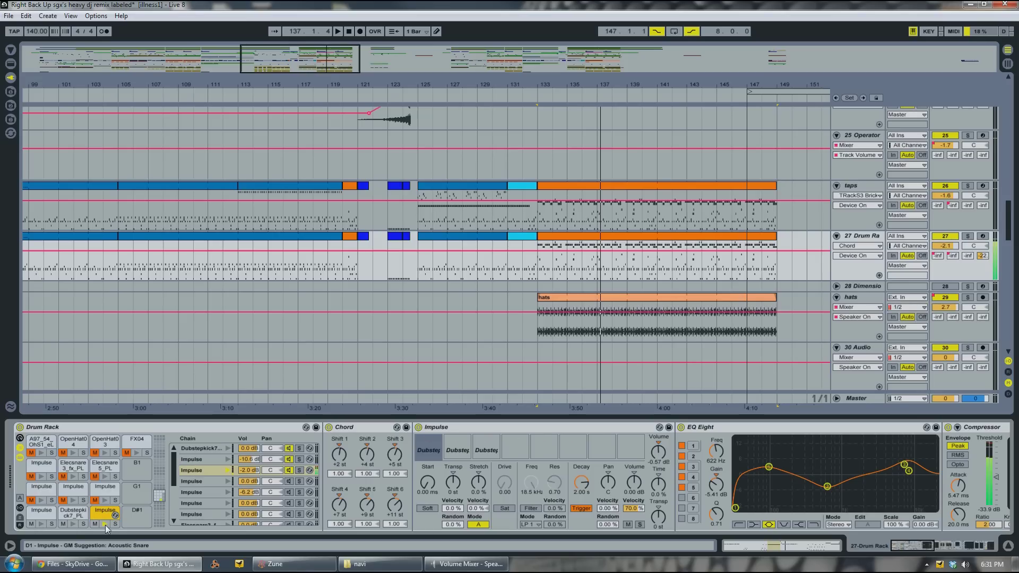
Select the second sample slot in the D1 pad's Impulse and preview its sample
click(454, 457)
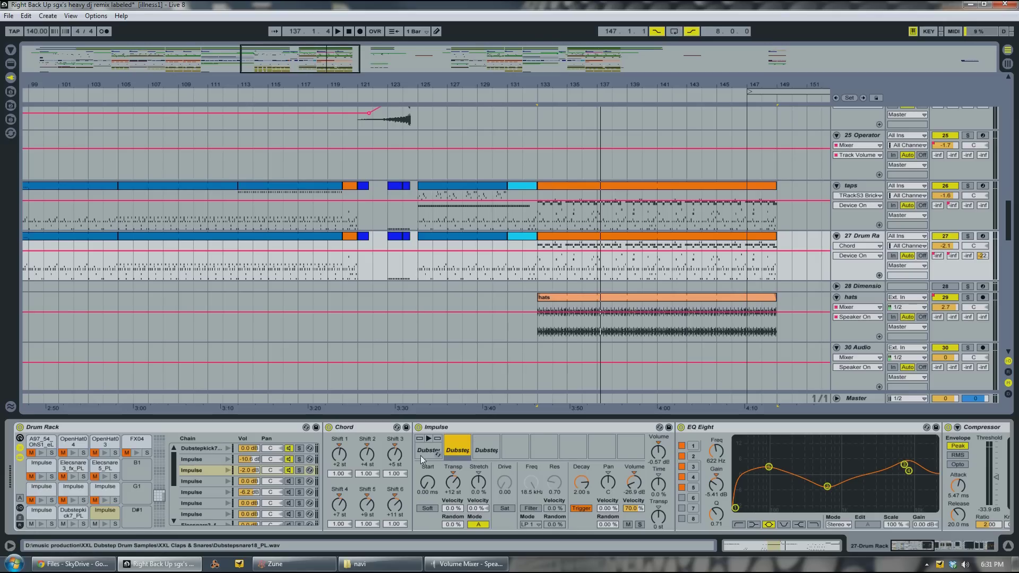
mouse_move(417, 437)
click(458, 439)
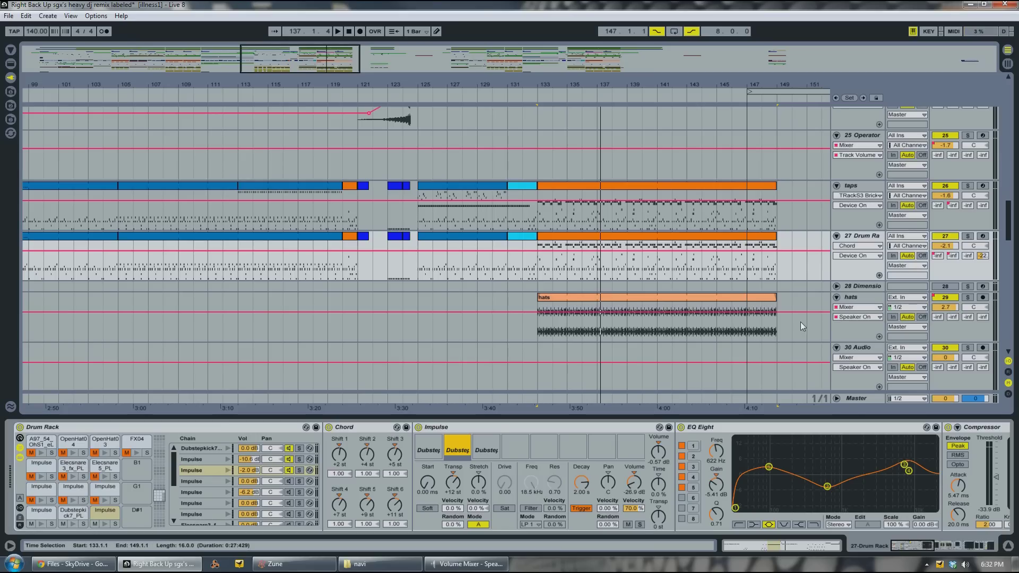
Look over the audio tracks below the drums and select the navi chorus clip at bar 105 on the vox track
drag(1011, 222, 1011, 214)
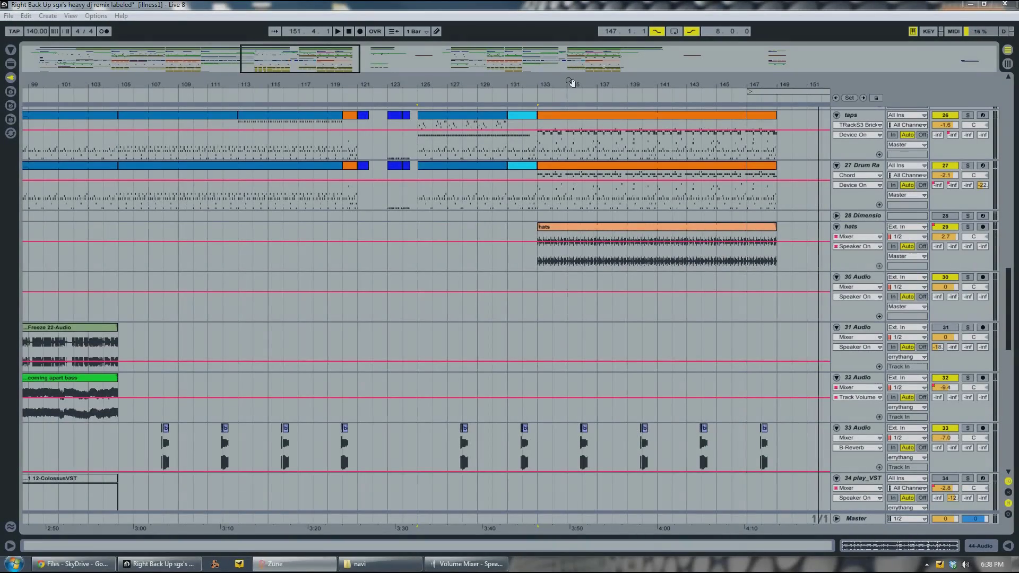
drag(571, 81, 571, 45)
scroll(710, 297, down, 8)
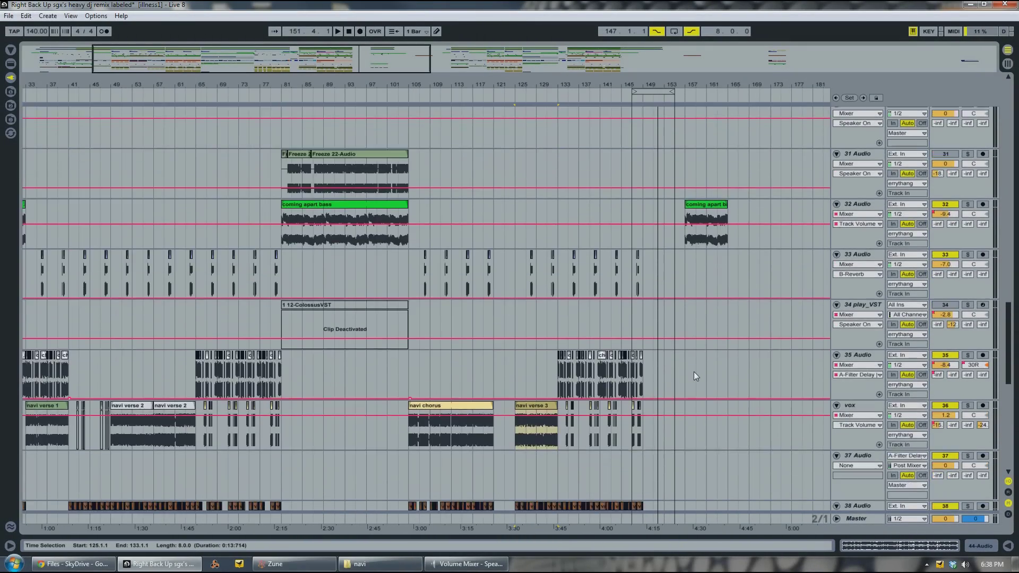
scroll(694, 375, down, 5)
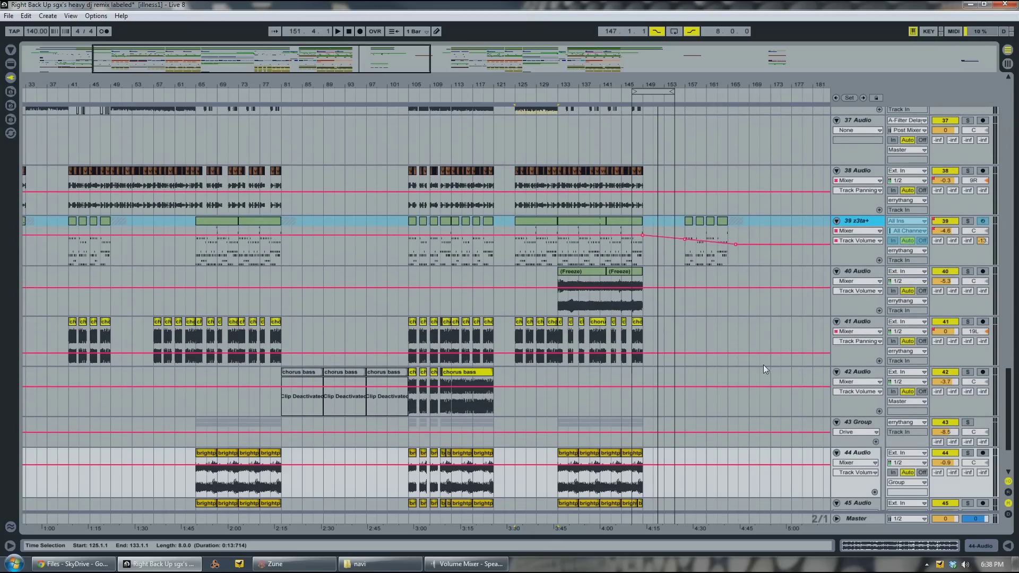
scroll(730, 370, up, 2)
click(471, 140)
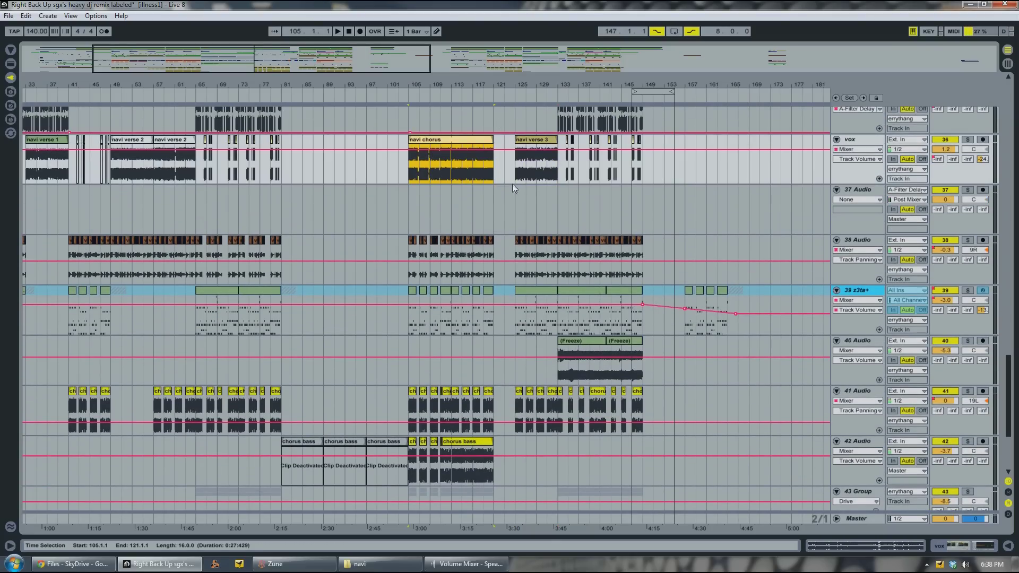
Solo the z3ta+ track, audition it from about bar 129, and switch its solo off
scroll(523, 206, down, 2)
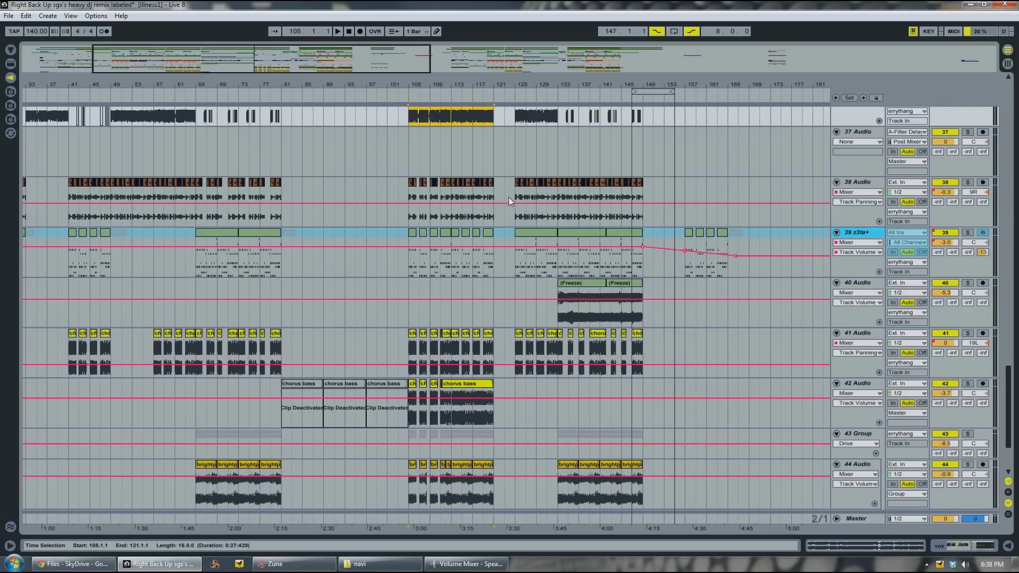
scroll(522, 246, down, 1)
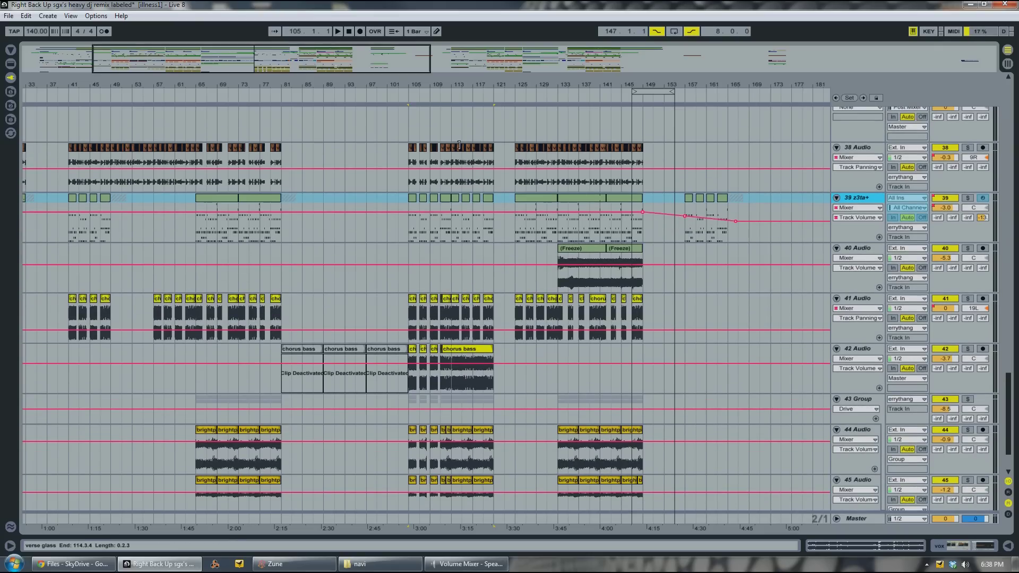
scroll(464, 346, down, 2)
scroll(479, 336, down, 1)
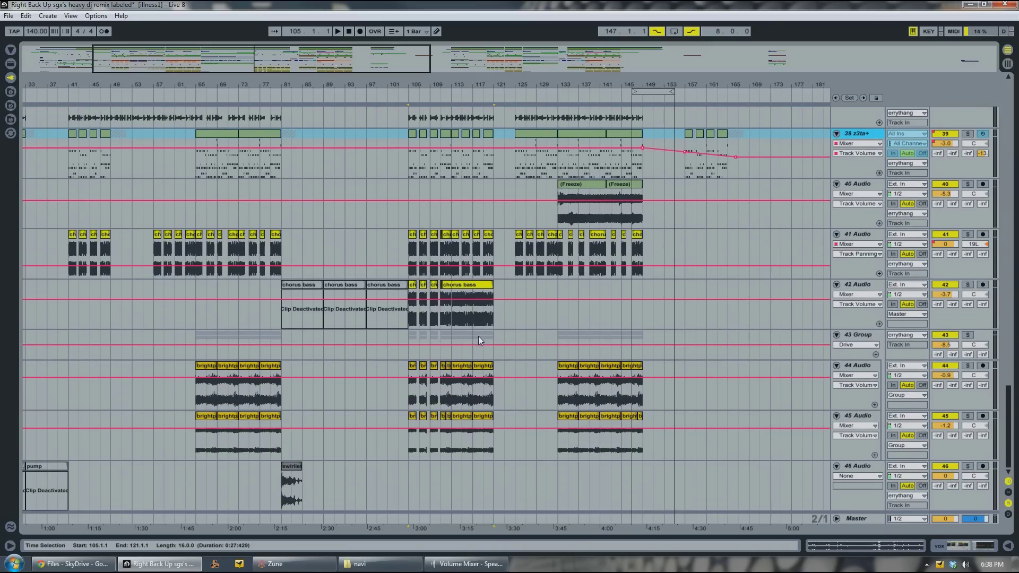
click(968, 133)
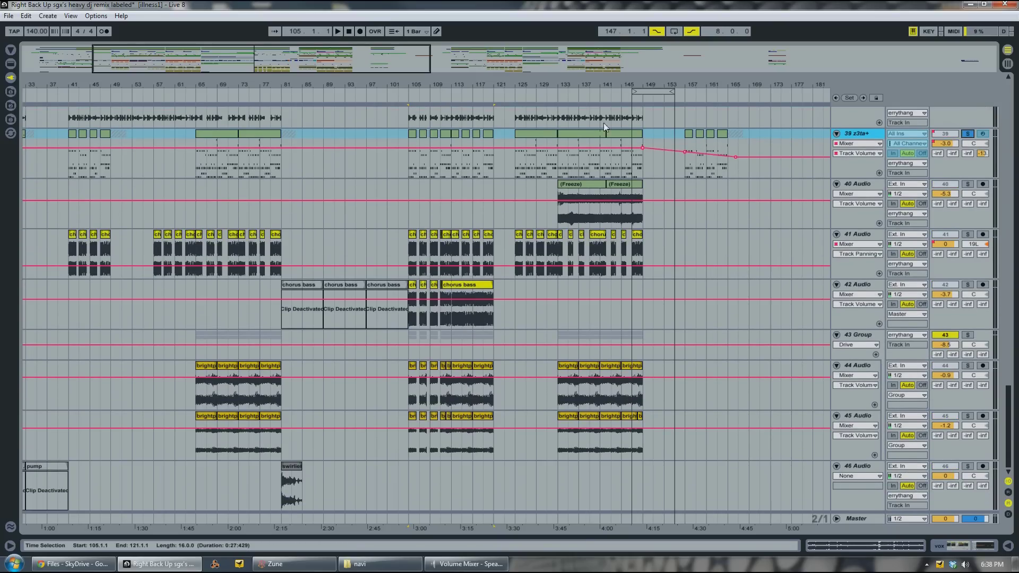
click(535, 99)
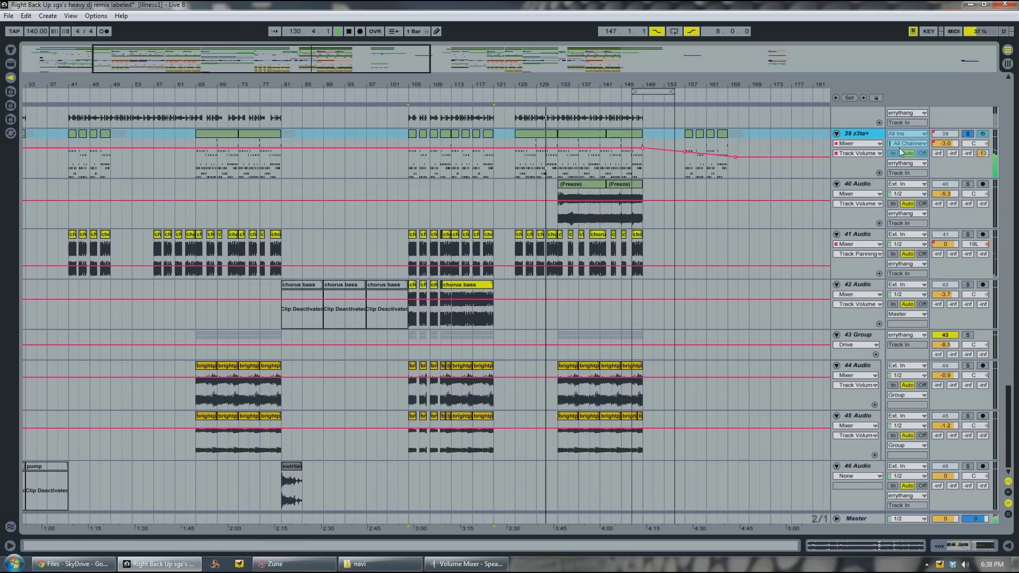
click(968, 133)
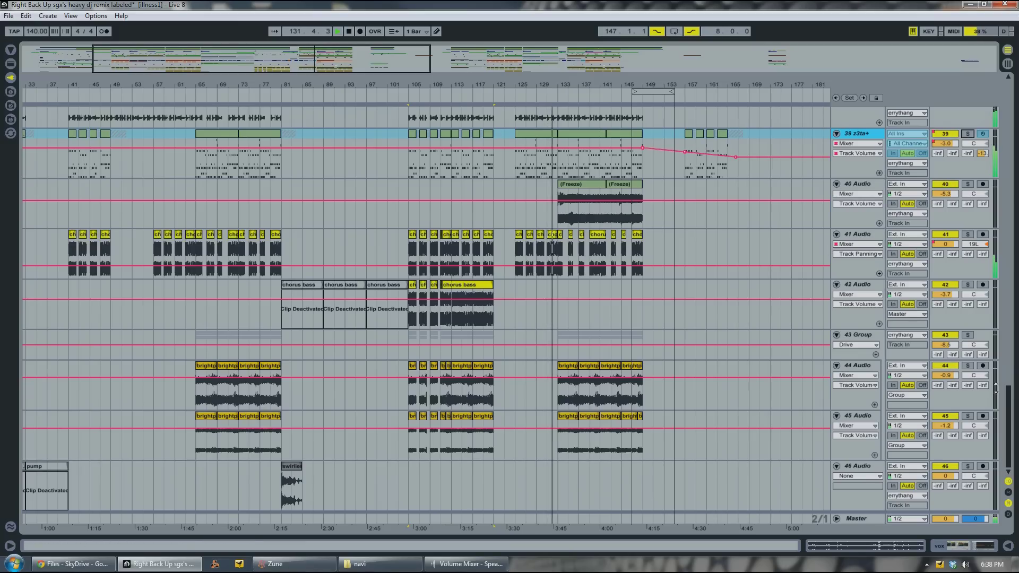
Look back over the tracks up to the first one, with the arrangement timeline widened to show the song from bar 1
drag(1011, 434, 1003, 317)
scroll(998, 297, down, 10)
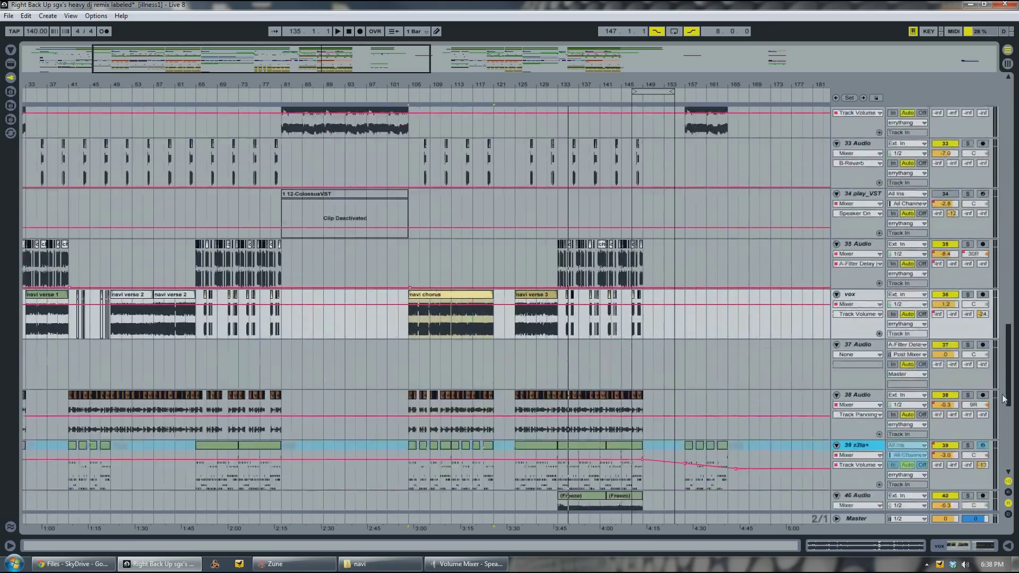
scroll(992, 269, up, 8)
scroll(984, 148, up, 3)
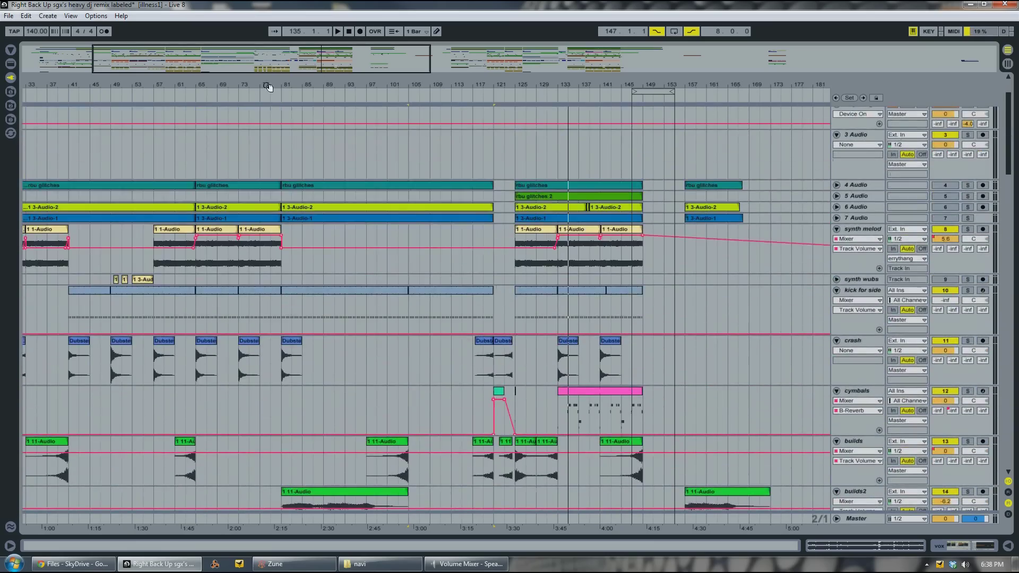
mouse_move(279, 83)
mouse_down()
mouse_move(170, 82)
mouse_move(215, 89)
mouse_move(215, 106)
mouse_move(305, 106)
mouse_up()
click(246, 121)
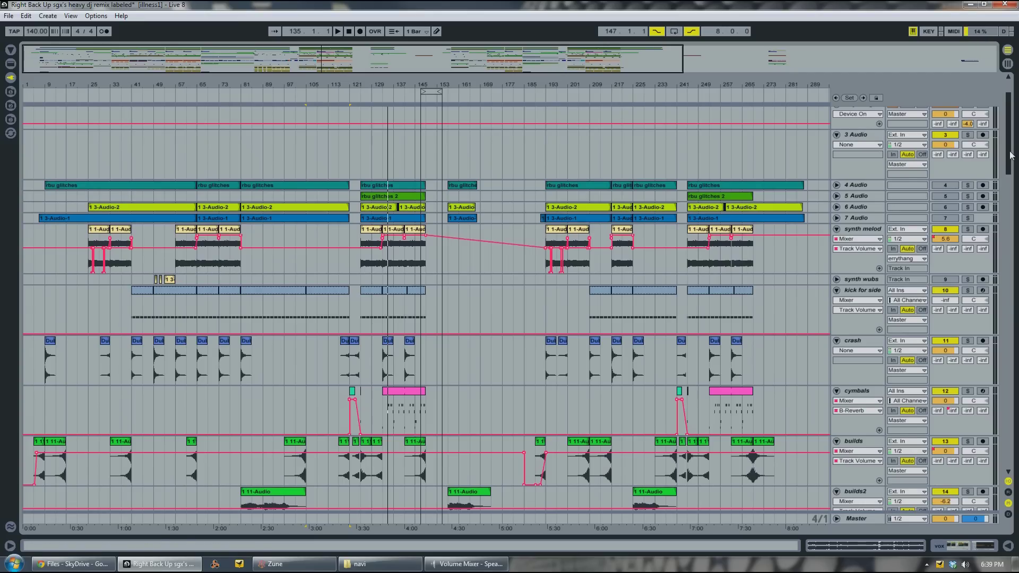
drag(1008, 155, 996, 122)
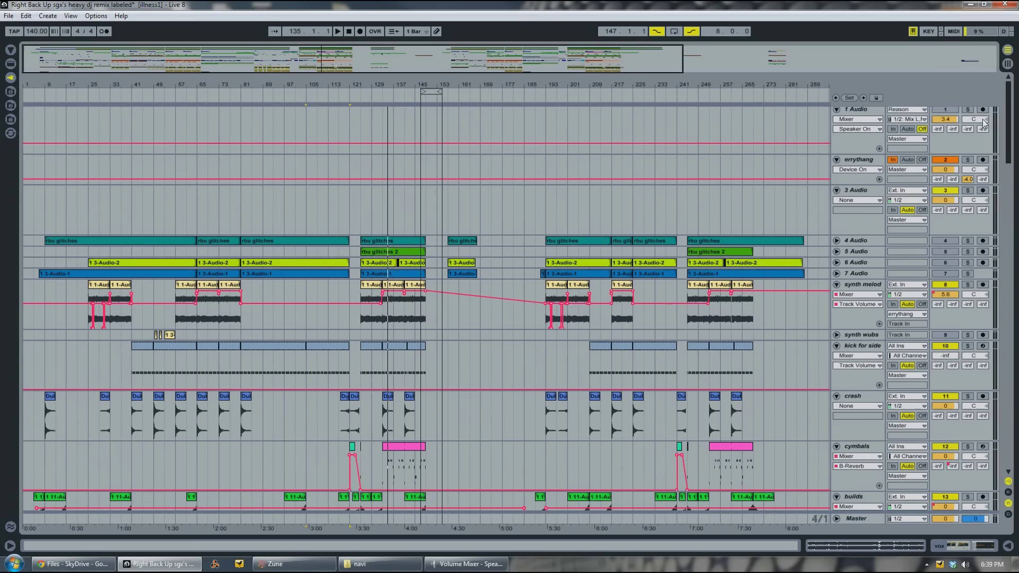